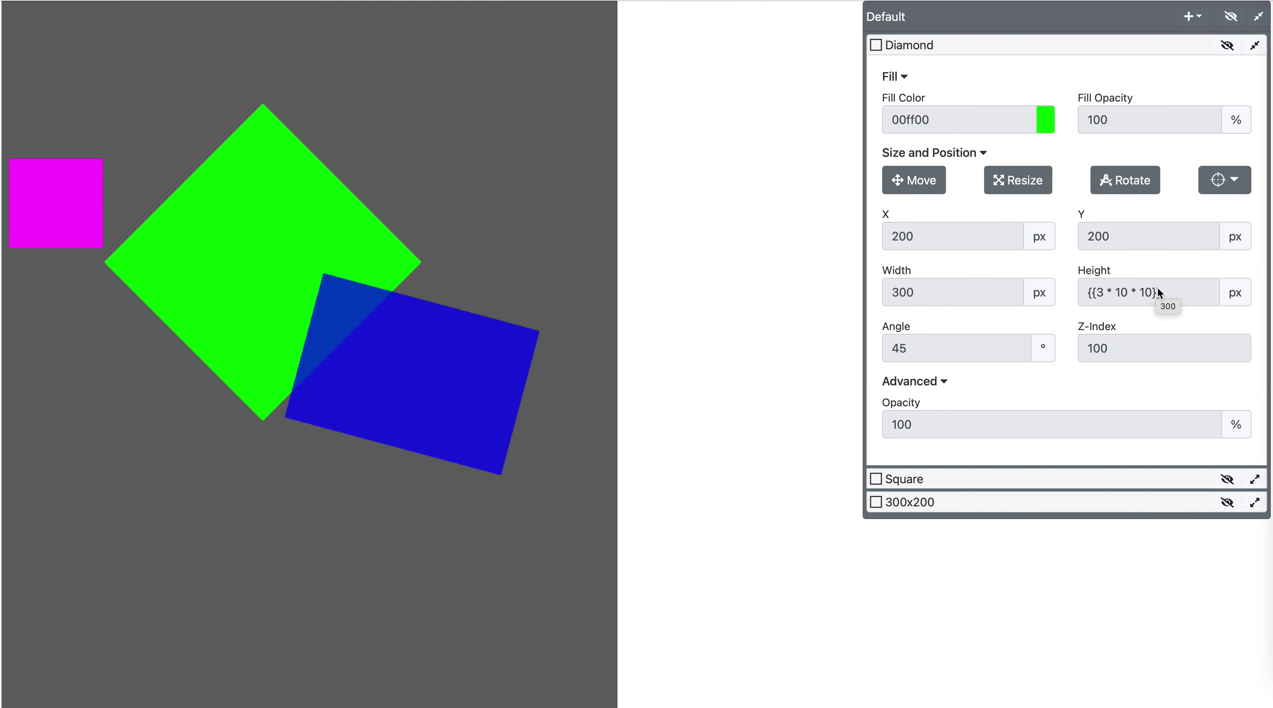
# Check the Z-Index editor, then open the Diamond's Height editor showing {{3 * 10 * 10}} = 300.
pyautogui.click(1151, 327)
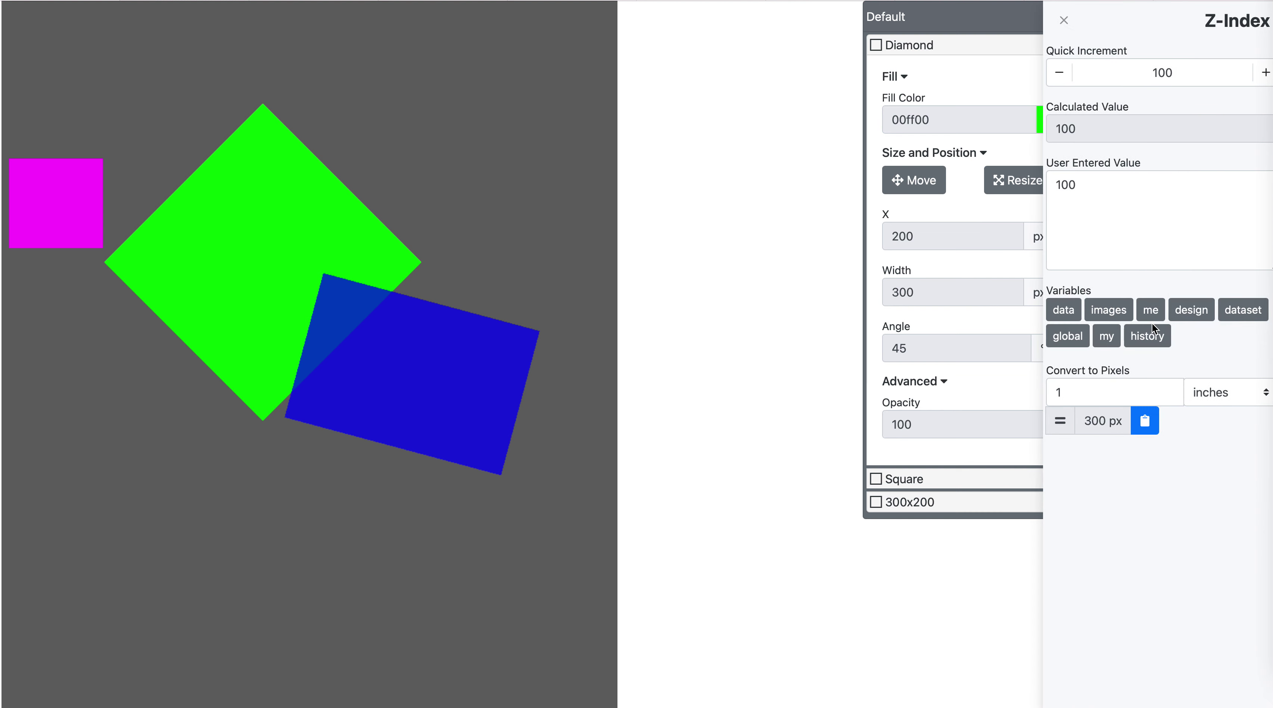
pyautogui.click(1064, 20)
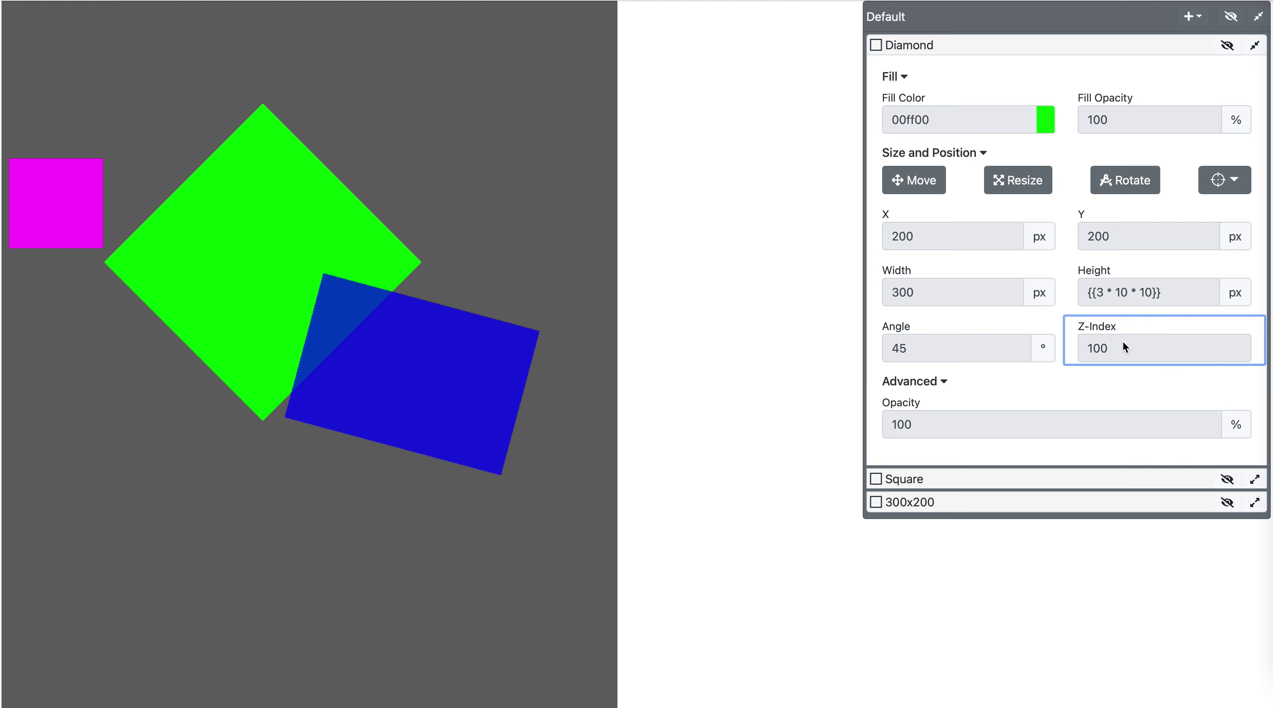
pyautogui.click(1135, 297)
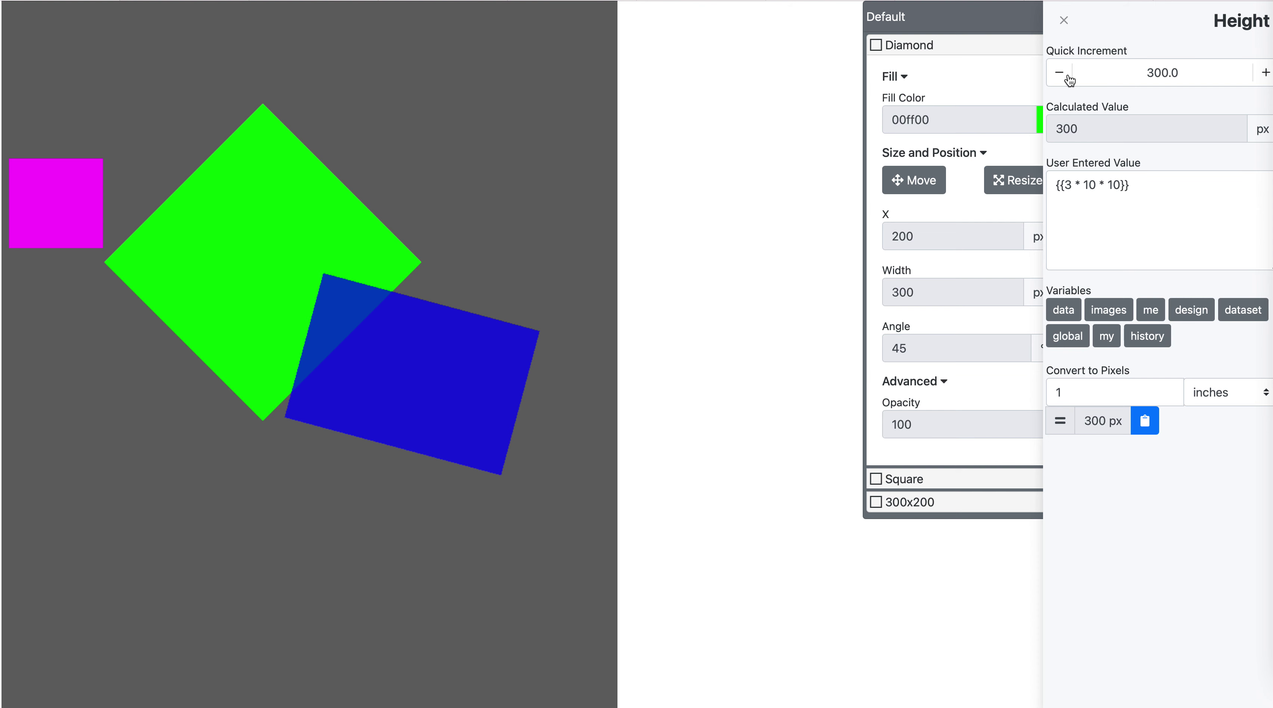
# Lower the Diamond's Height to 37.5 with Quick Increment and review its value history.
pyautogui.moveTo(1065, 79); pyautogui.dragTo(1065, 79)
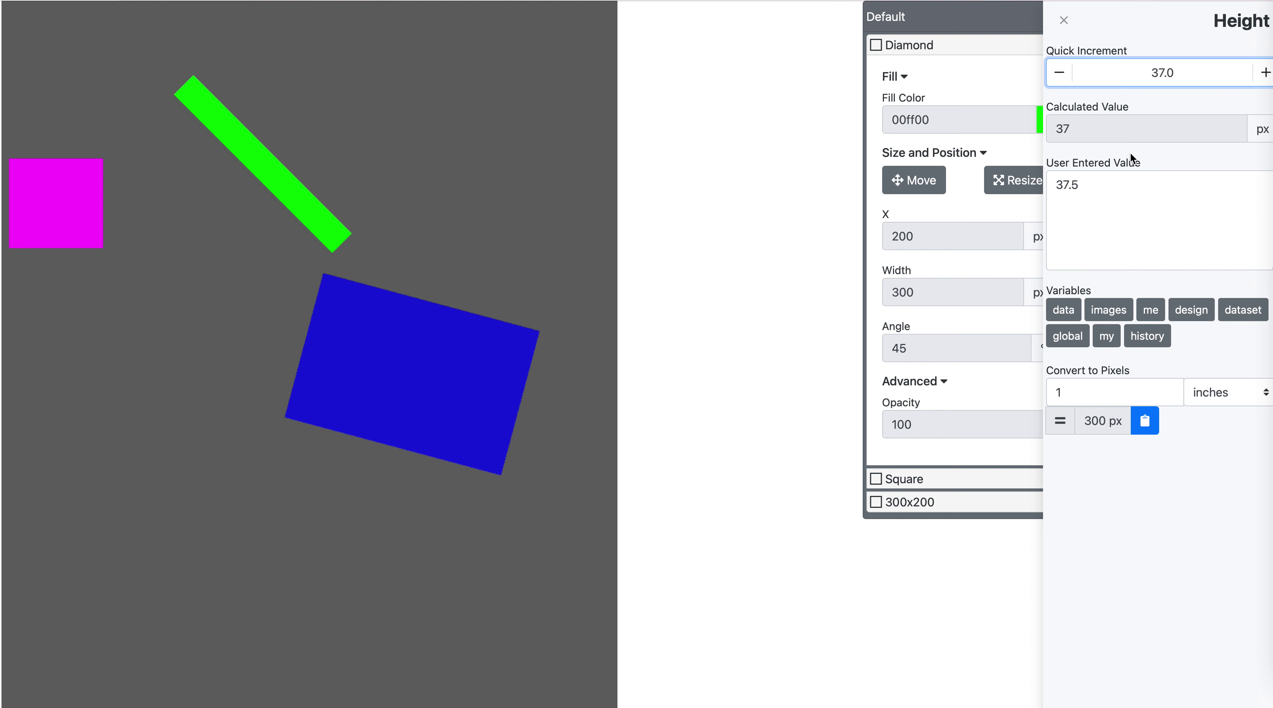
pyautogui.click(1112, 192)
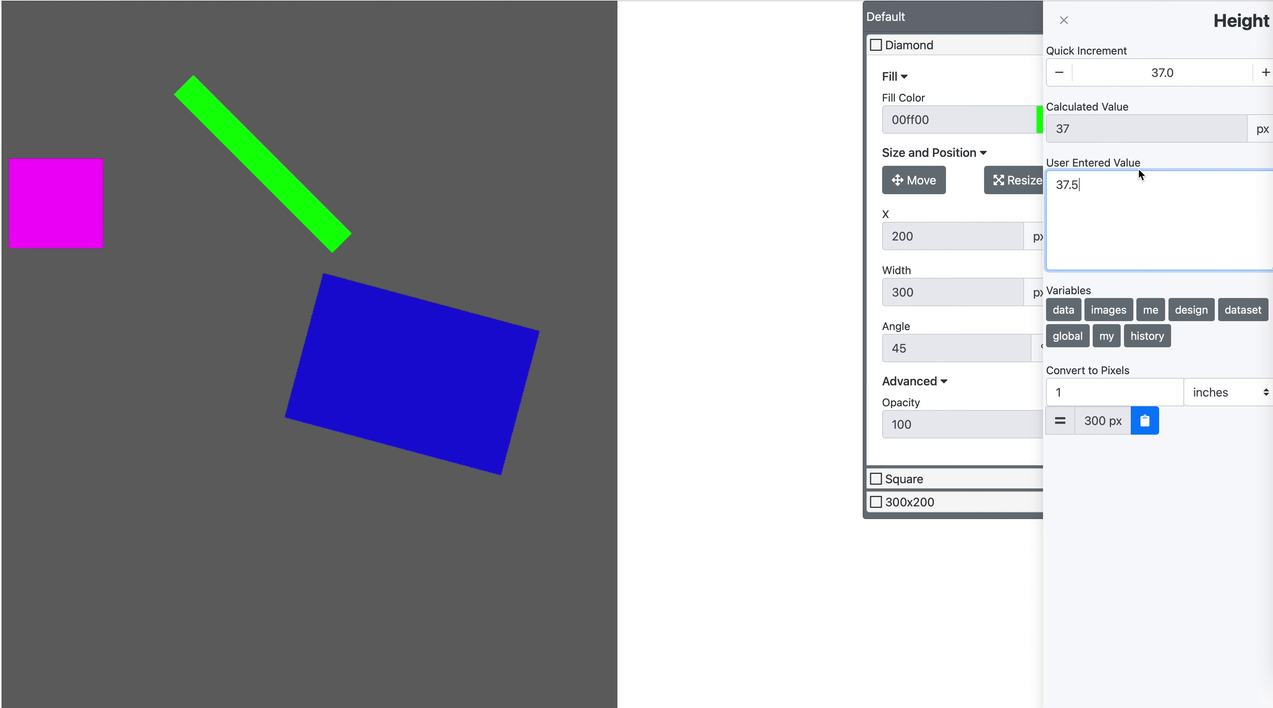
pyautogui.click(1063, 19)
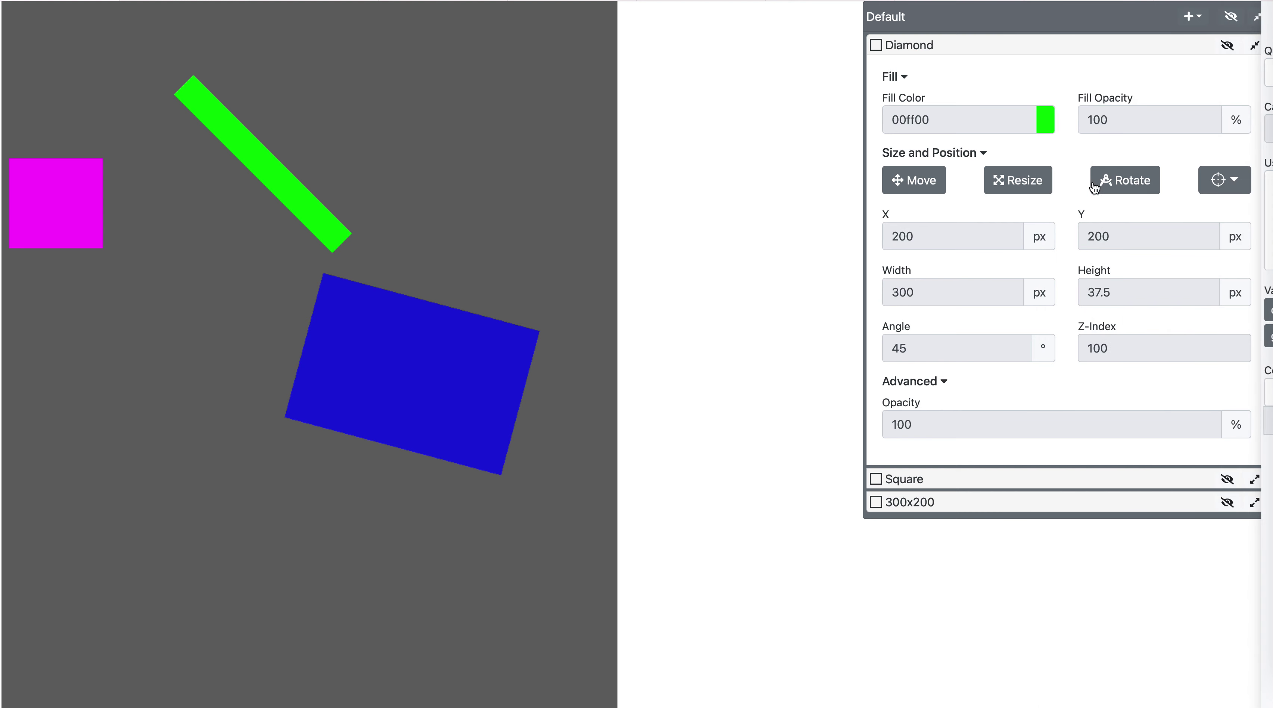
pyautogui.click(1132, 293)
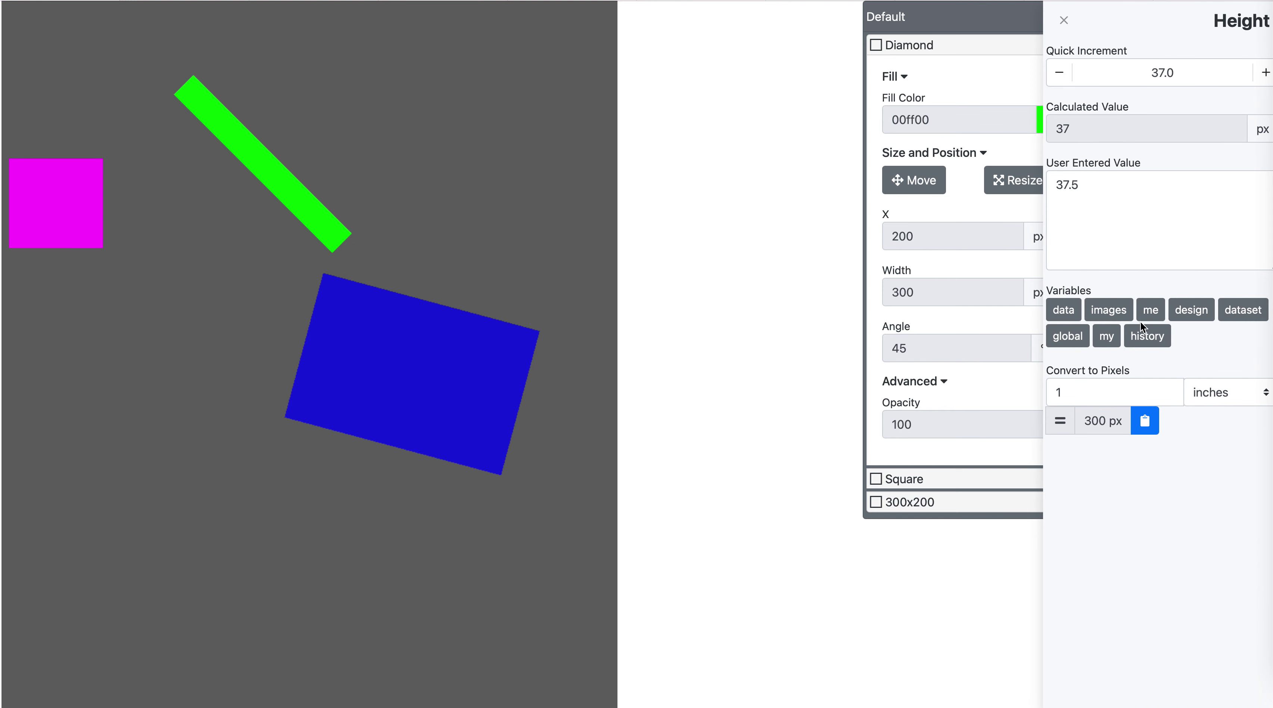
pyautogui.click(1157, 338)
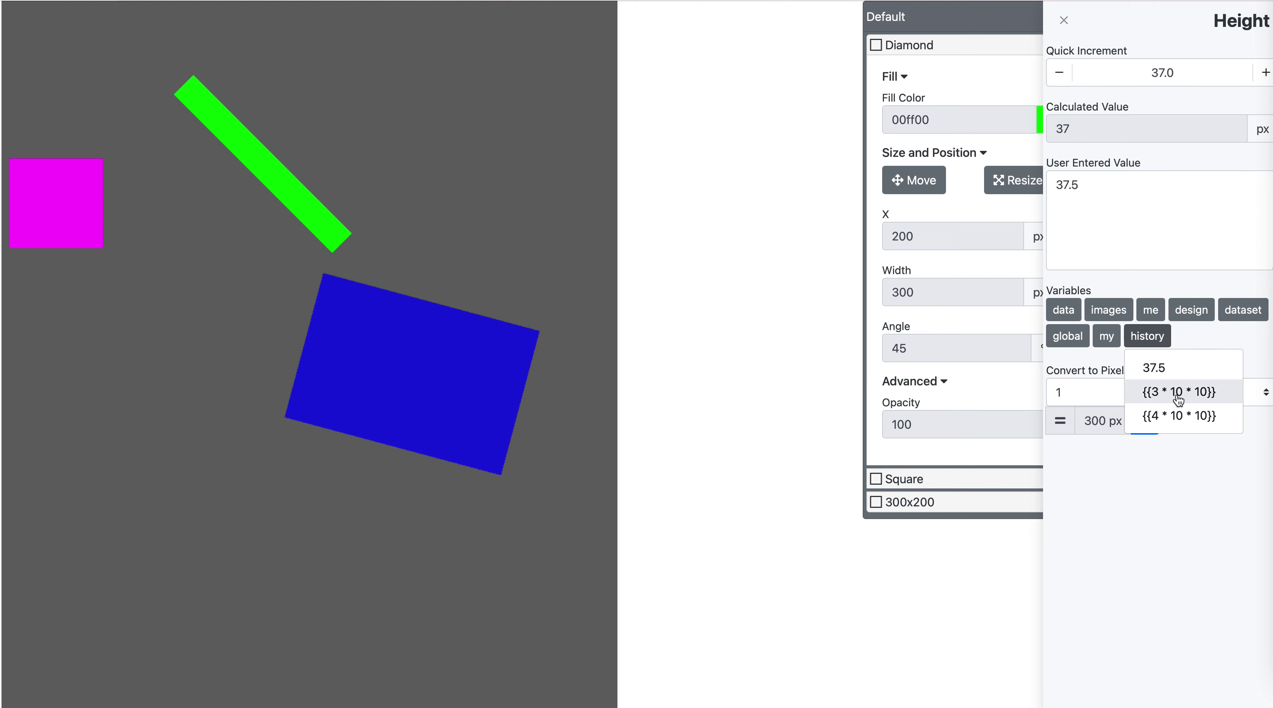
# Select the entered 37.5 height expression in the Height editor.
pyautogui.press('Escape')
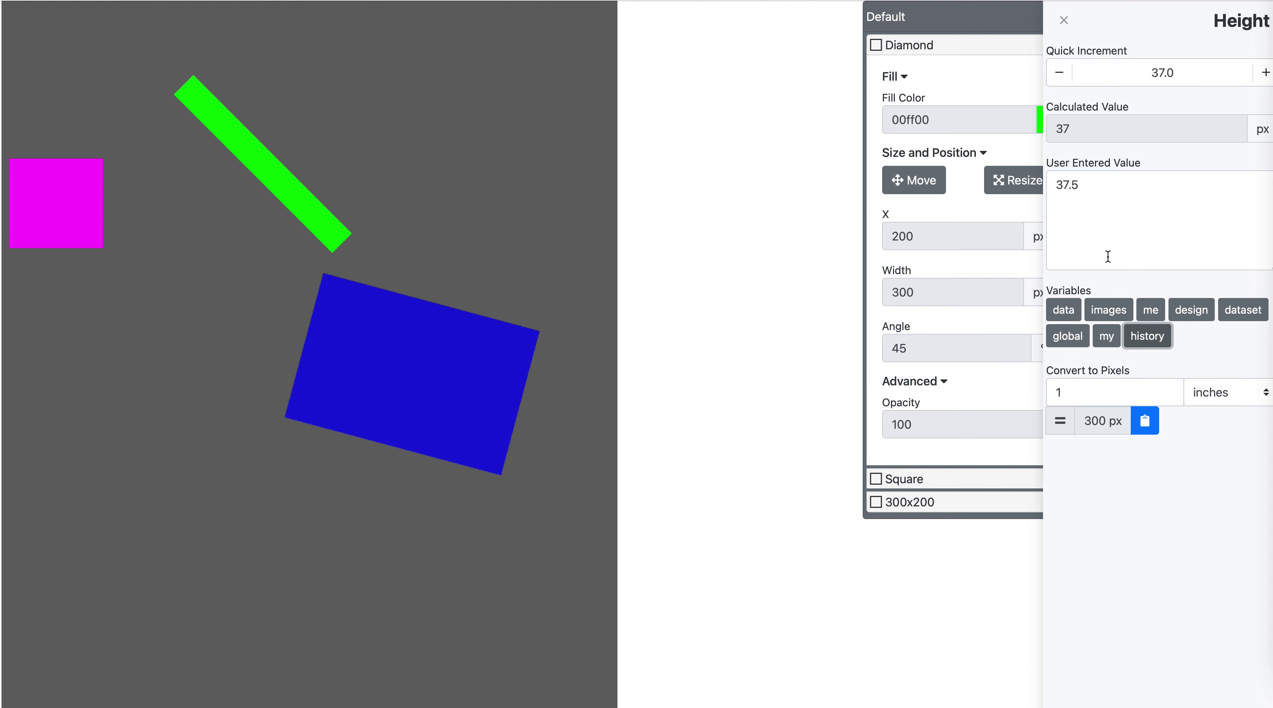
pyautogui.click(1123, 202)
pyautogui.press('super+a')
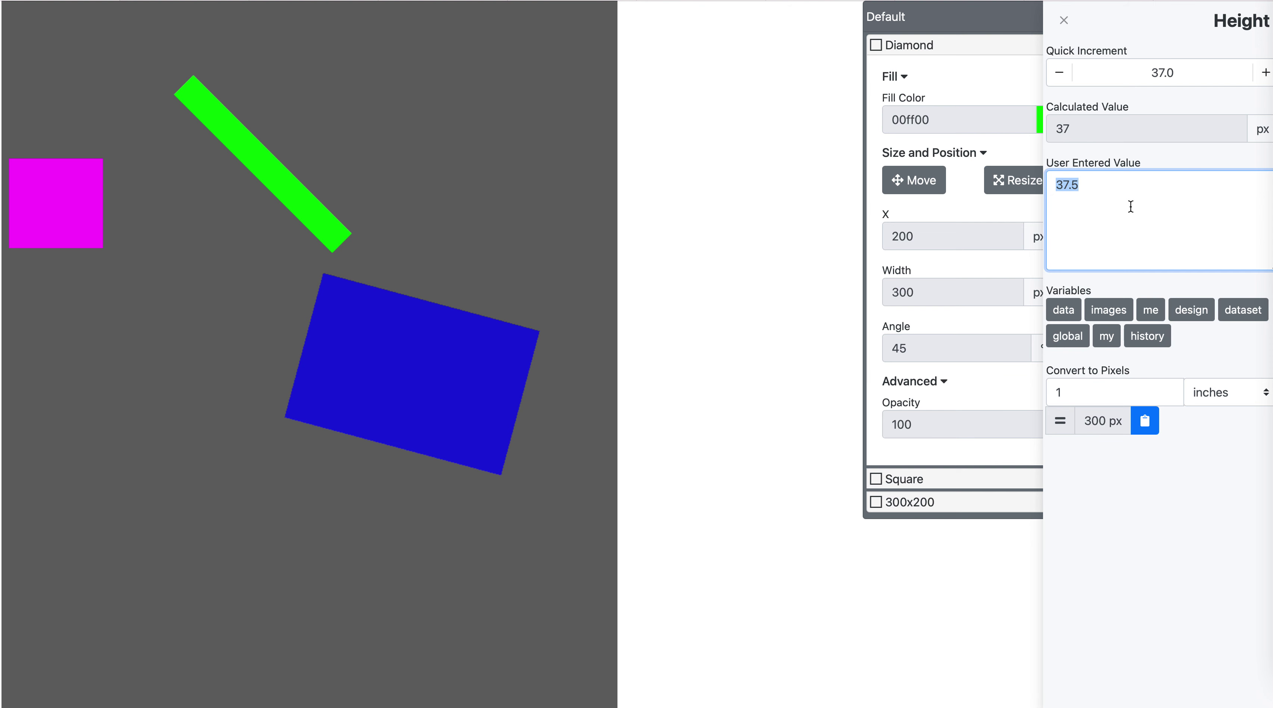
pyautogui.click(1160, 349)
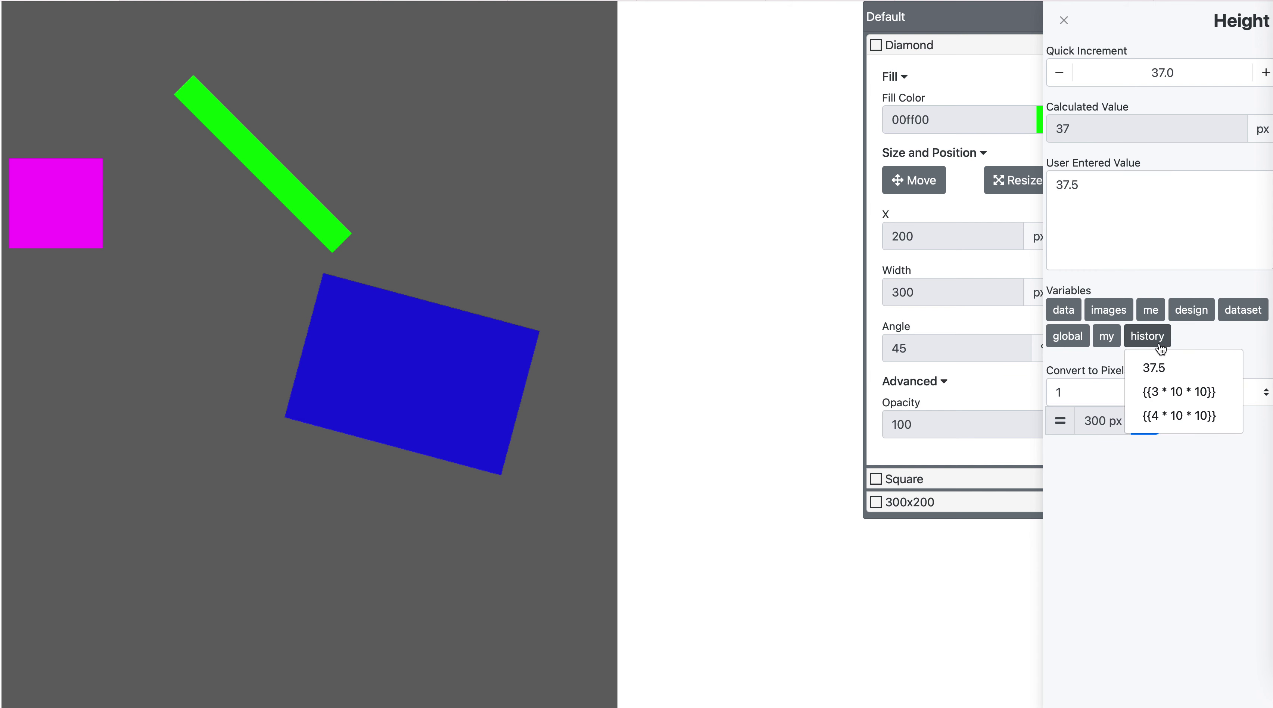
pyautogui.click(1159, 348)
pyautogui.click(1156, 247)
# Replace the height with 300, commit it, confirm it in history and close the editor.
pyautogui.tripleClick(1140, 211)
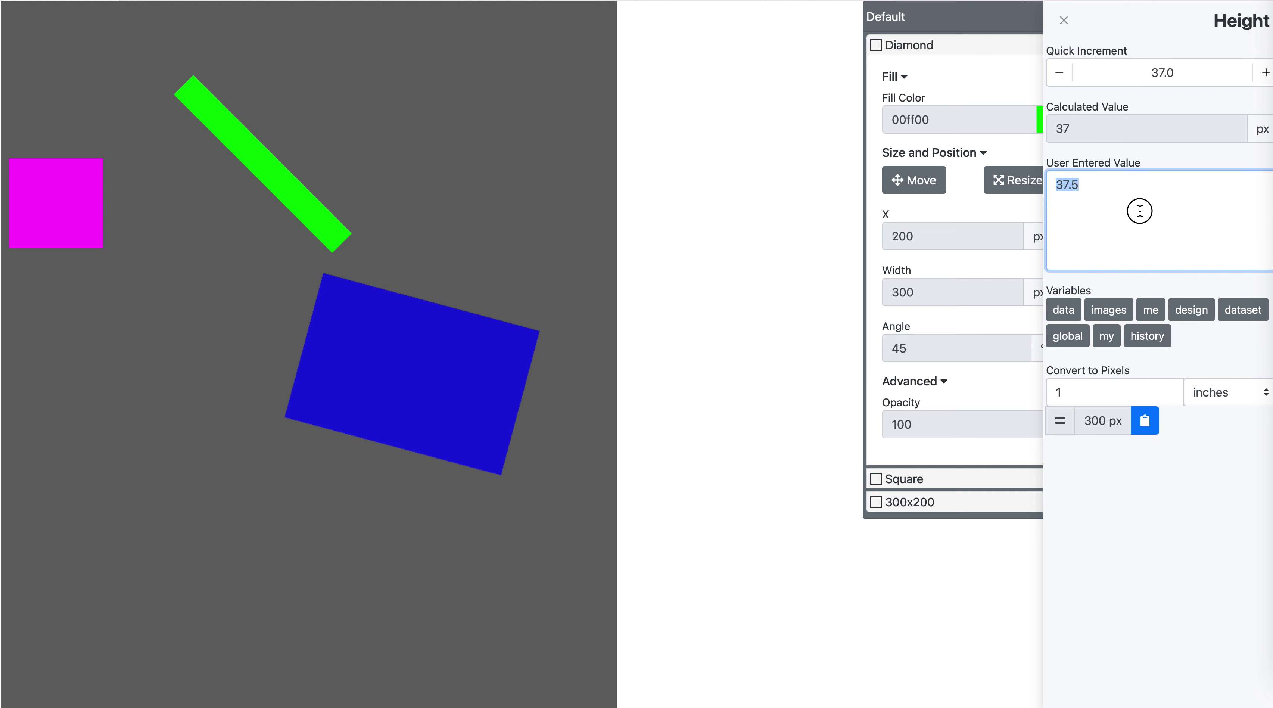
pyautogui.write('3000')
pyautogui.press('BackSpace')
pyautogui.click(1140, 164)
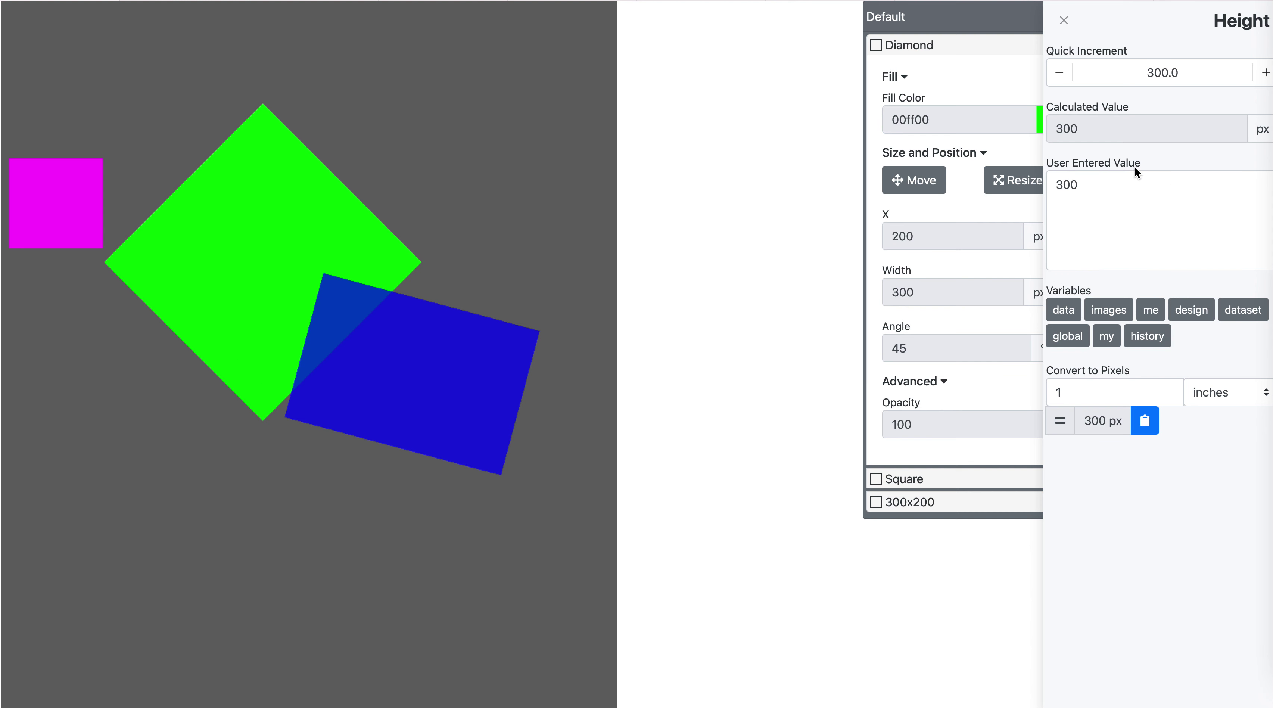
pyautogui.click(1148, 337)
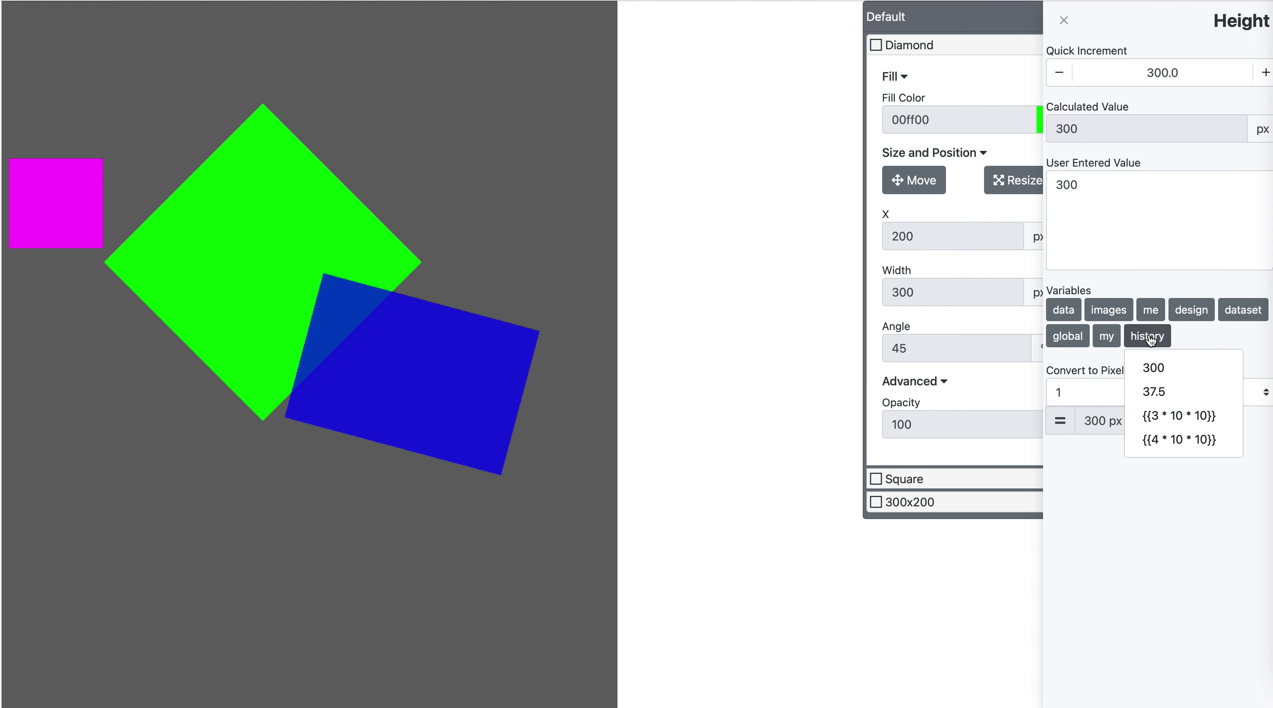
pyautogui.click(1157, 145)
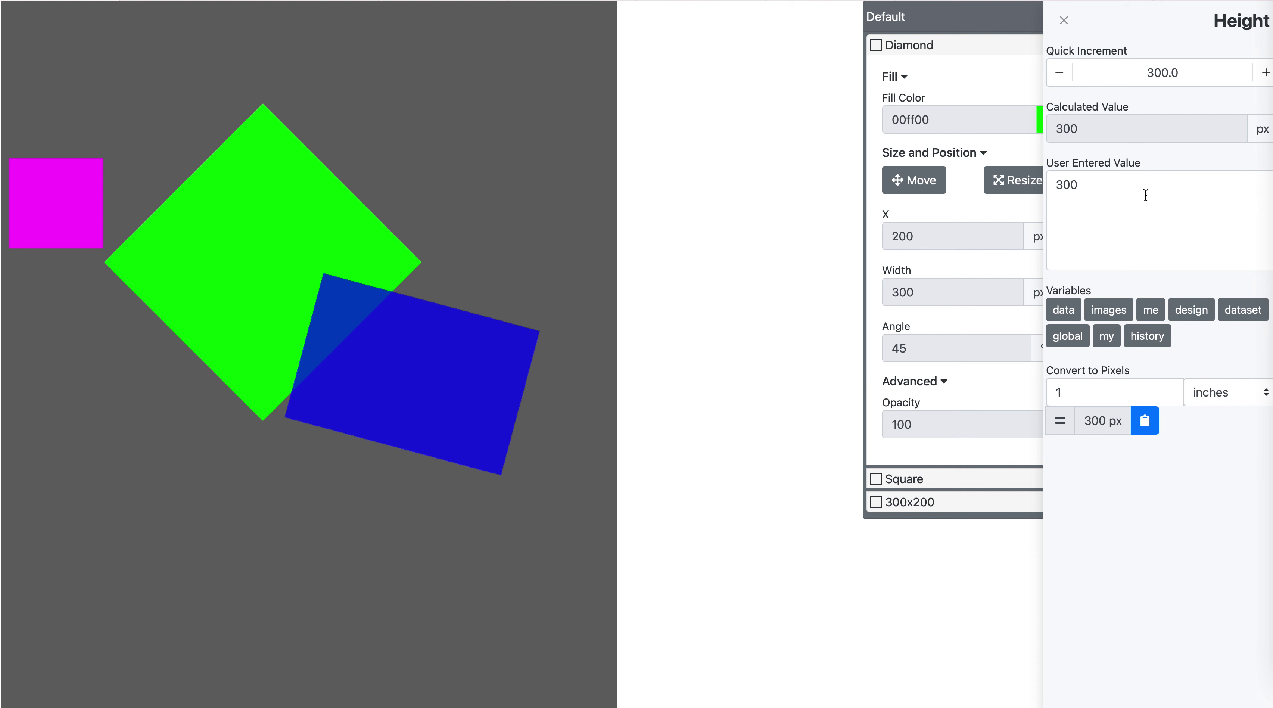
pyautogui.click(1065, 23)
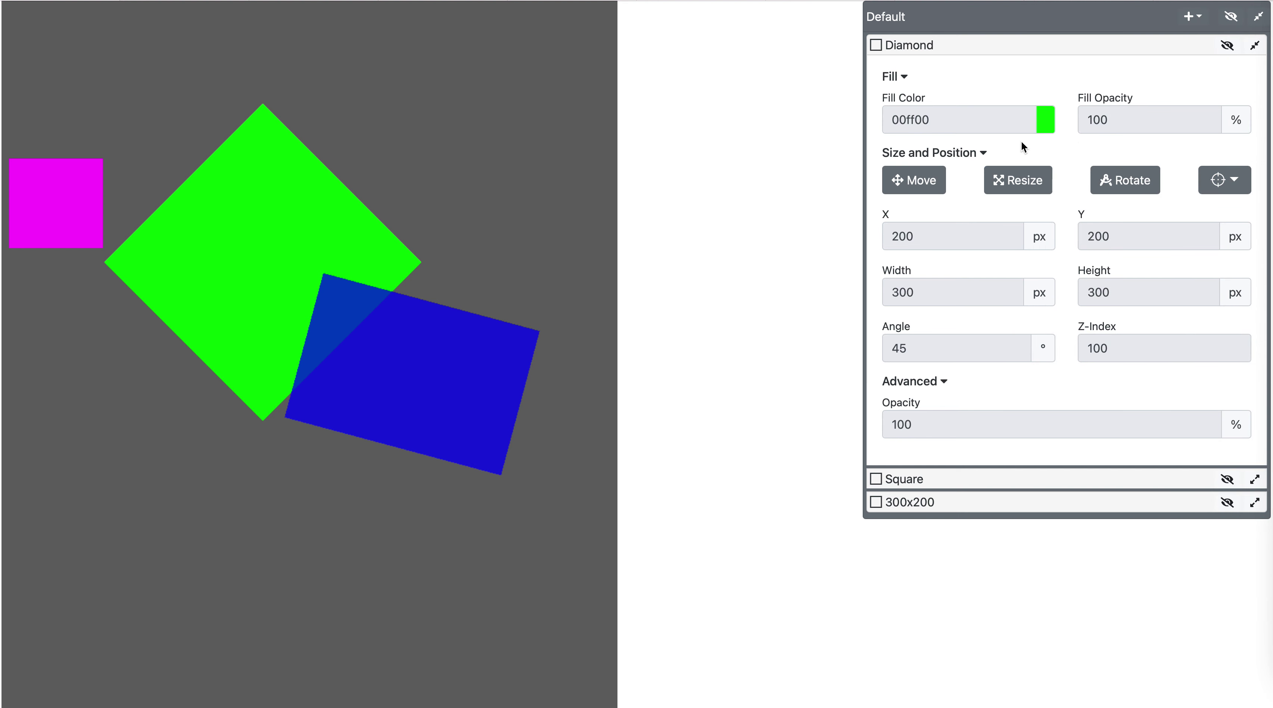
# Pick yellow #DADA24 as the Diamond's fill in the colour picker, then close the editor.
pyautogui.click(1015, 119)
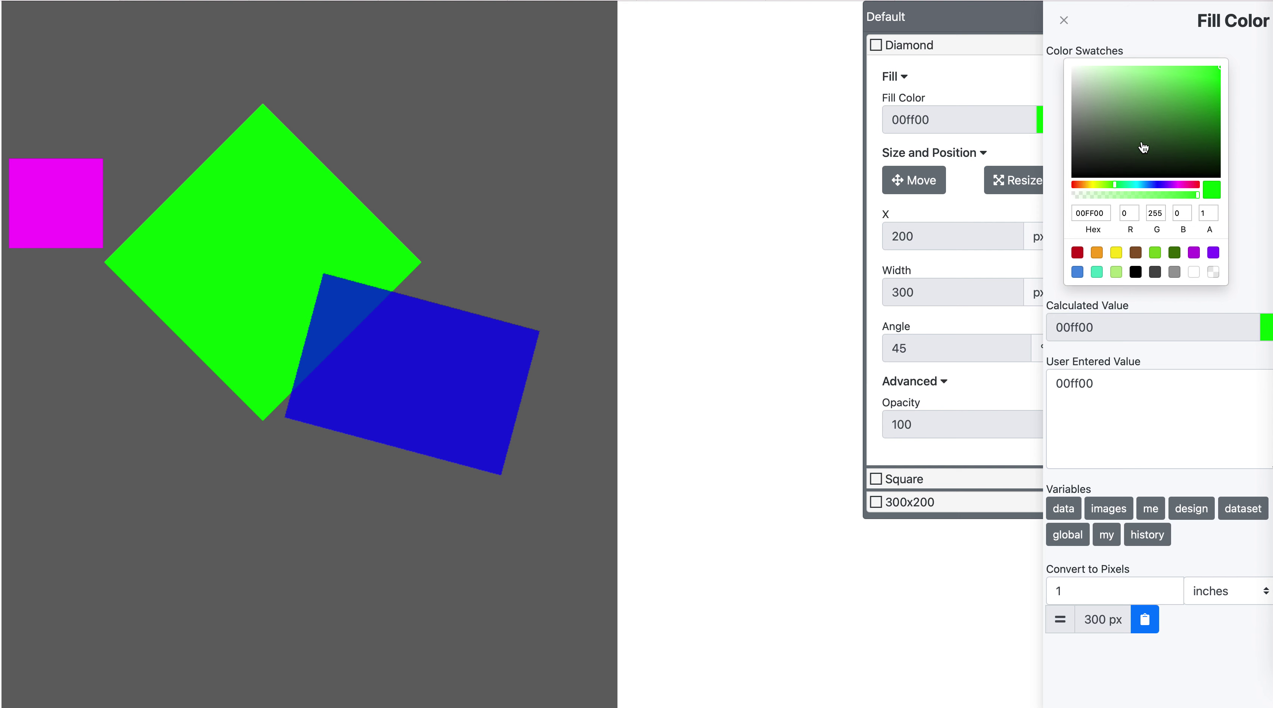
pyautogui.click(1159, 185)
pyautogui.click(1176, 106)
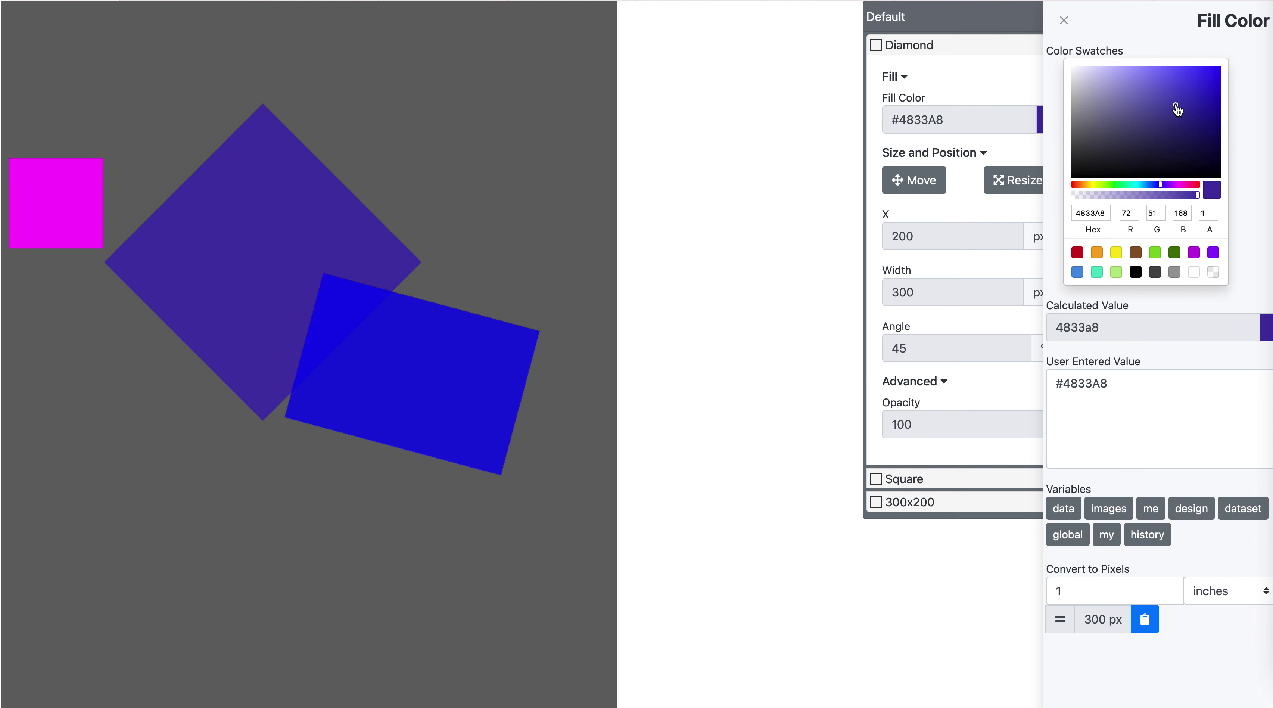
pyautogui.click(1094, 186)
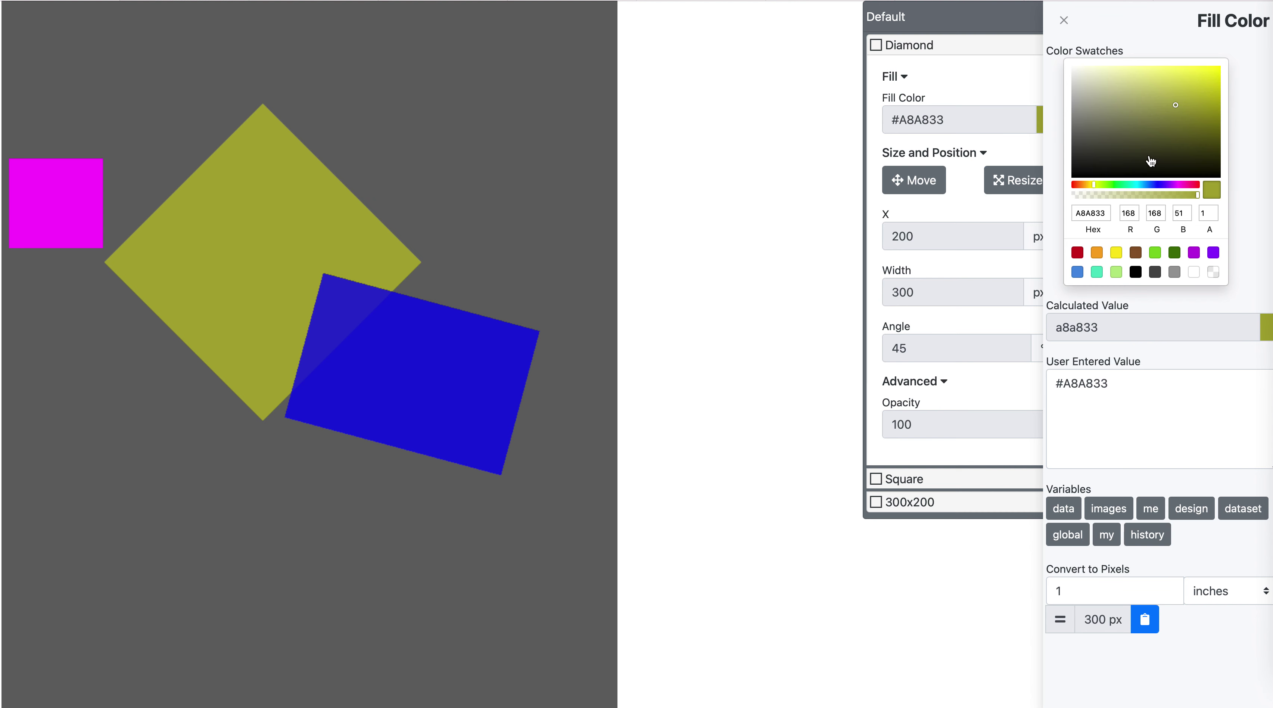
pyautogui.moveTo(1186, 104); pyautogui.dragTo(1196, 83)
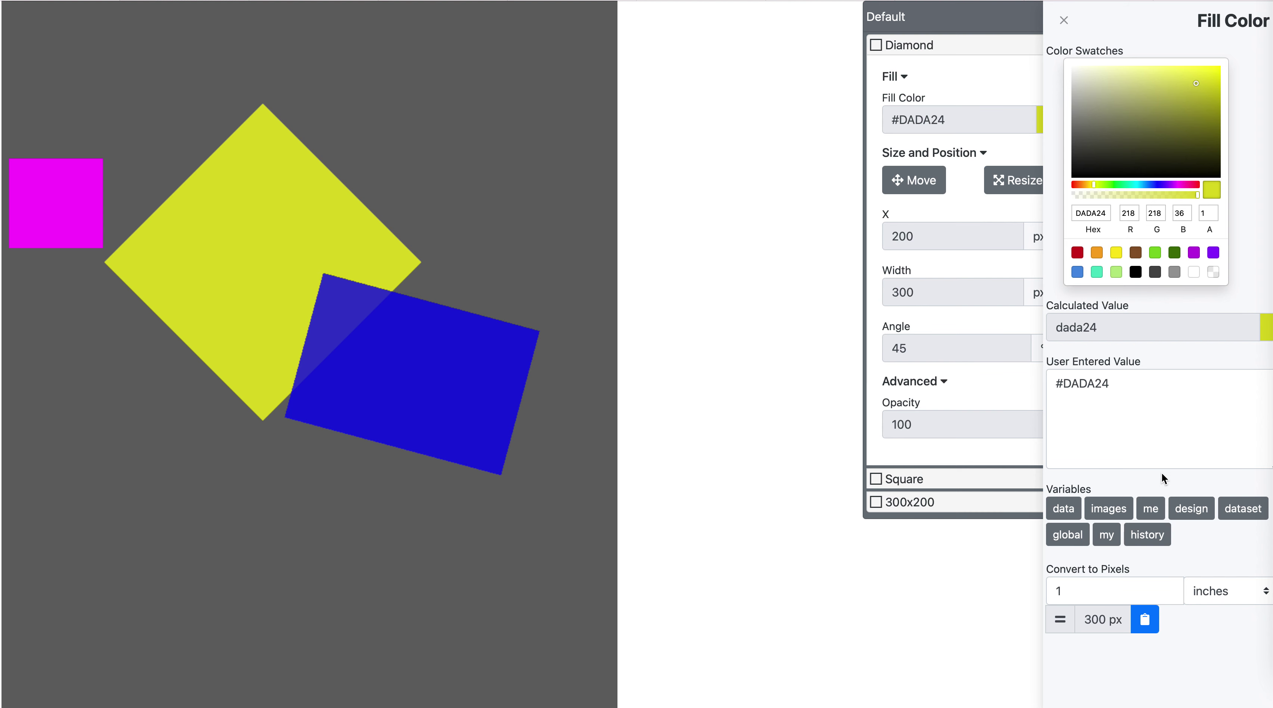
pyautogui.click(1154, 537)
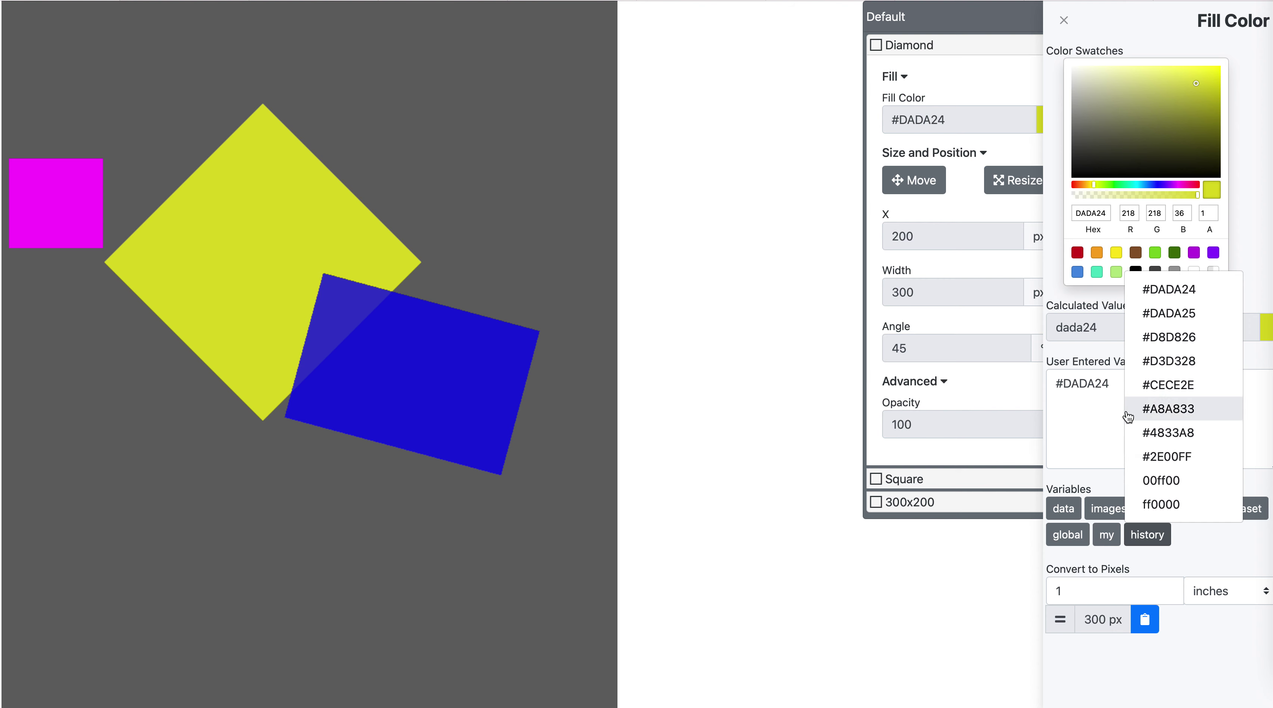
pyautogui.click(1111, 395)
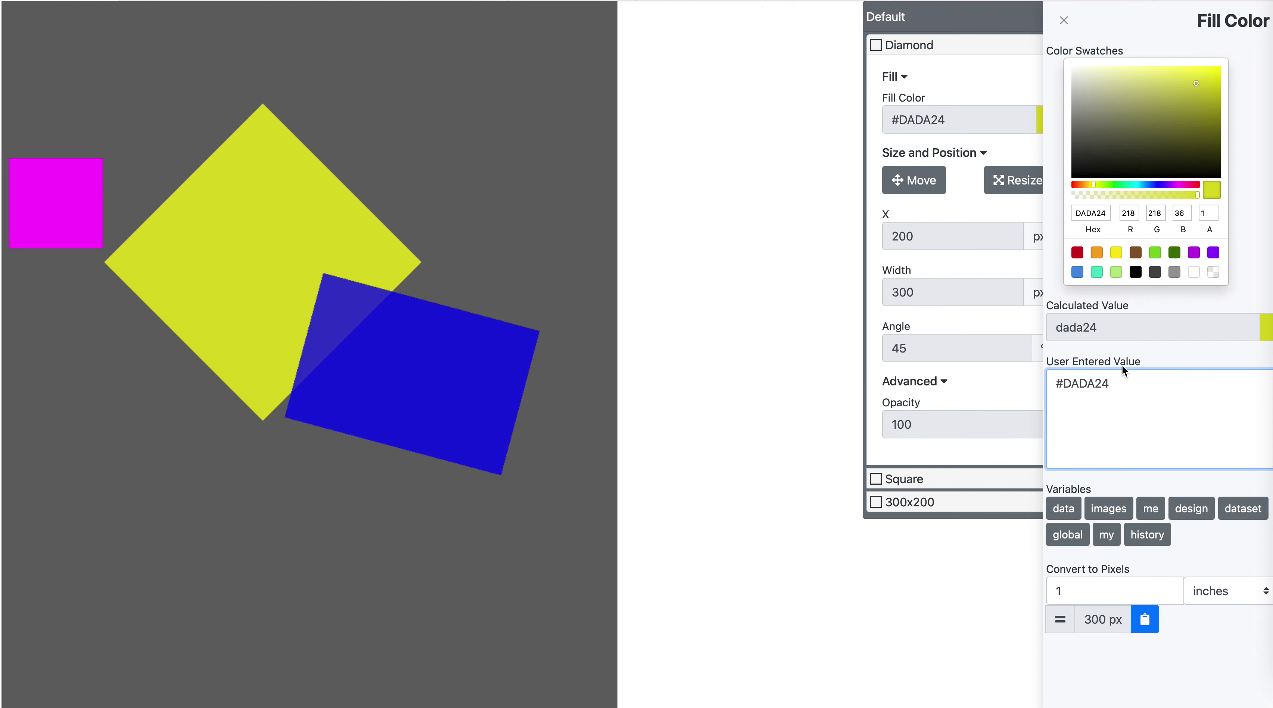
pyautogui.click(1064, 23)
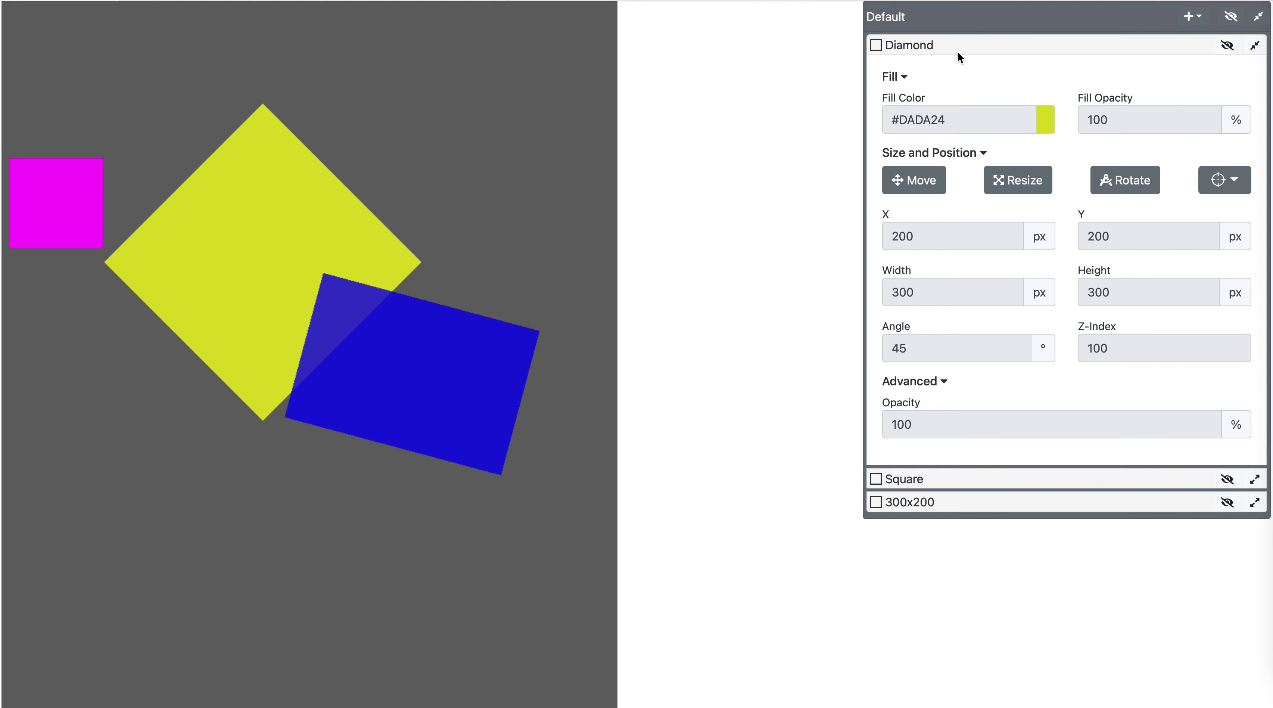
pyautogui.doubleClick(882, 15)
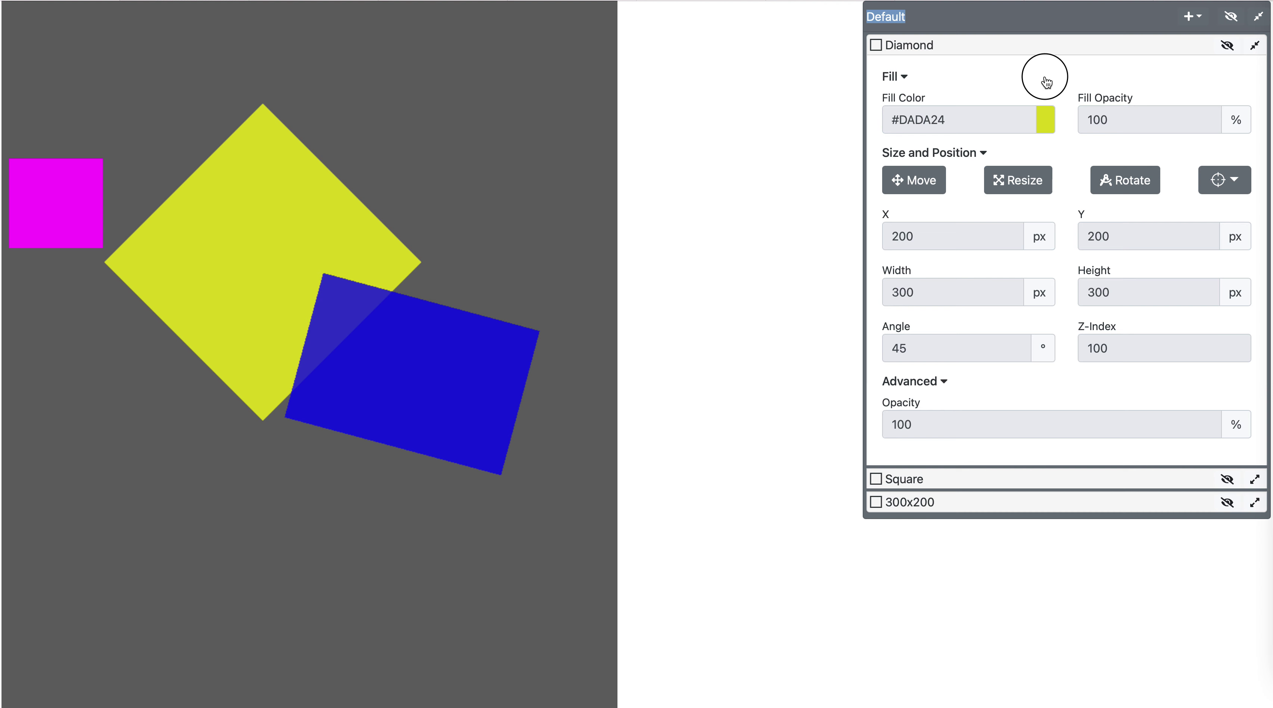
pyautogui.click(1045, 79)
pyautogui.click(1047, 81)
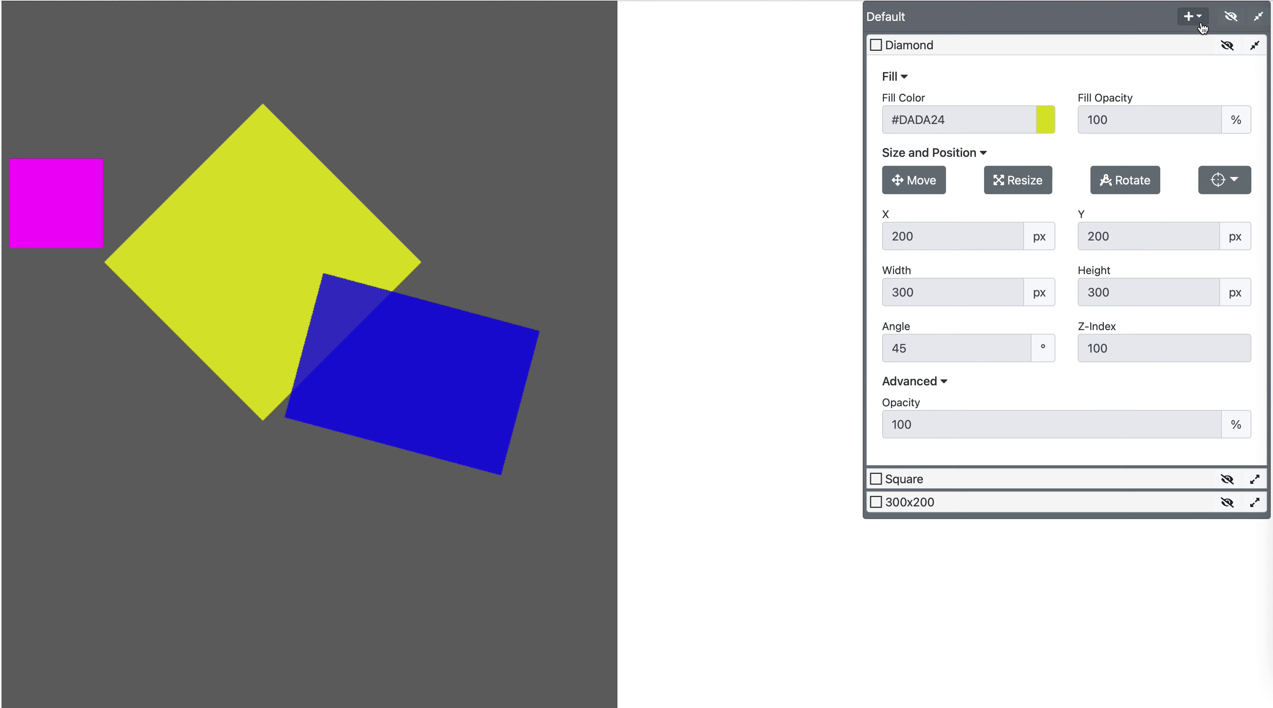
pyautogui.click(1191, 17)
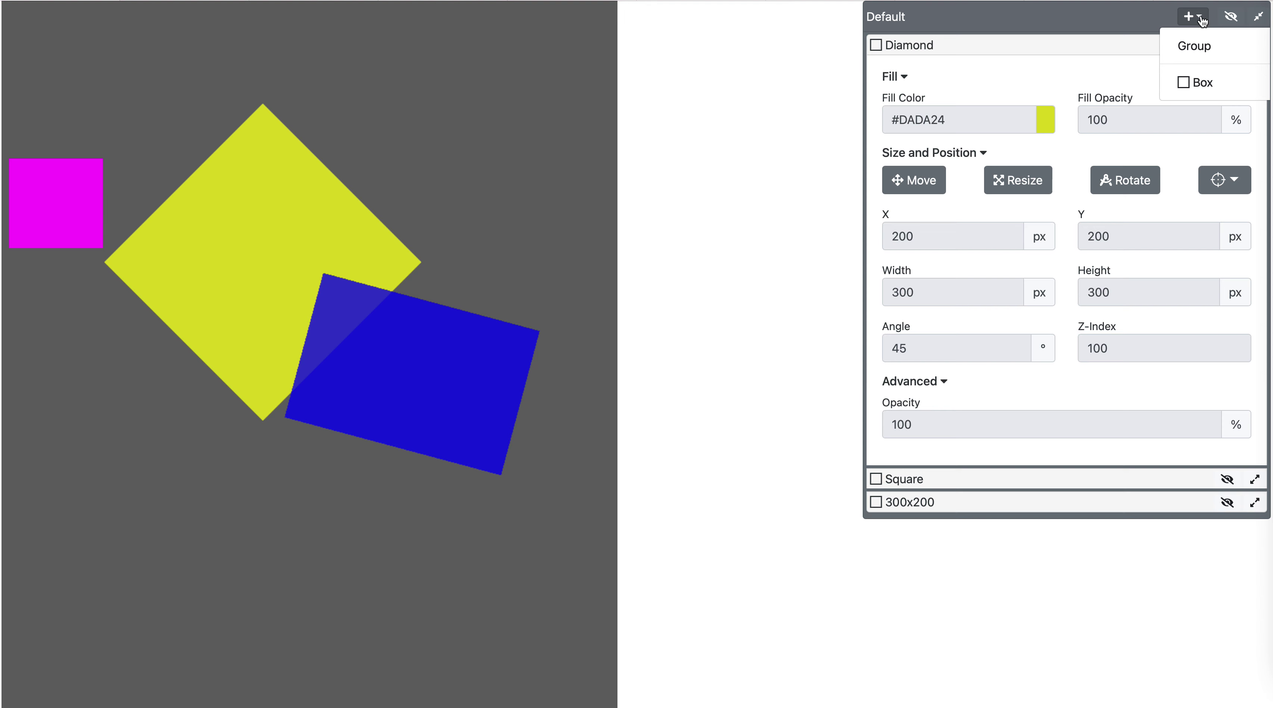
# Add a new box to the Default group and fill it dark purple #6D4C68.
pyautogui.click(1203, 85)
pyautogui.click(1000, 194)
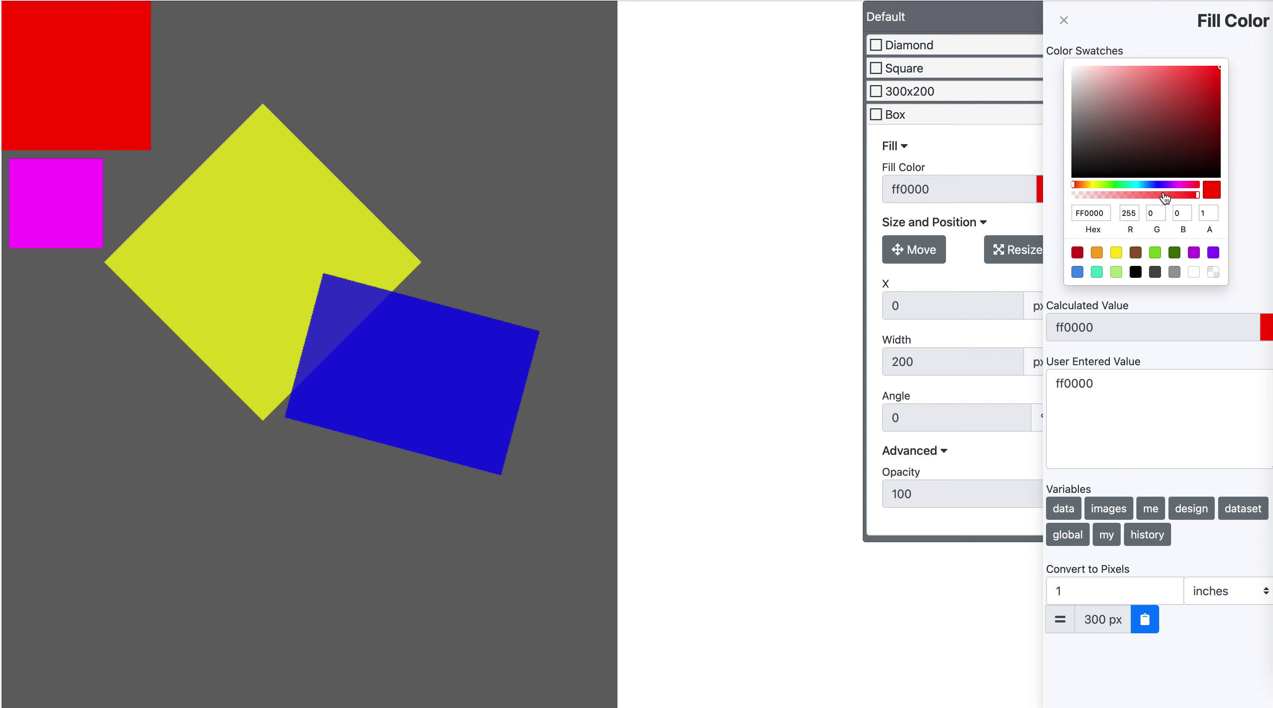
pyautogui.click(1181, 186)
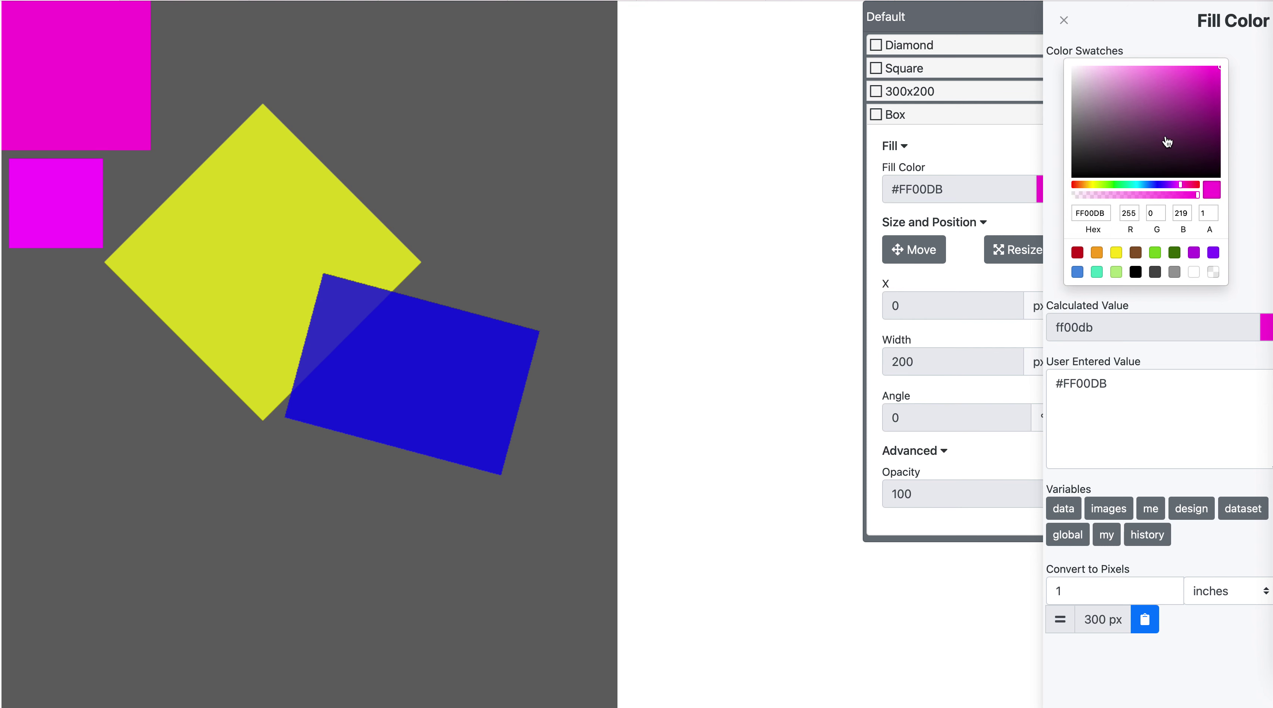
pyautogui.click(1116, 131)
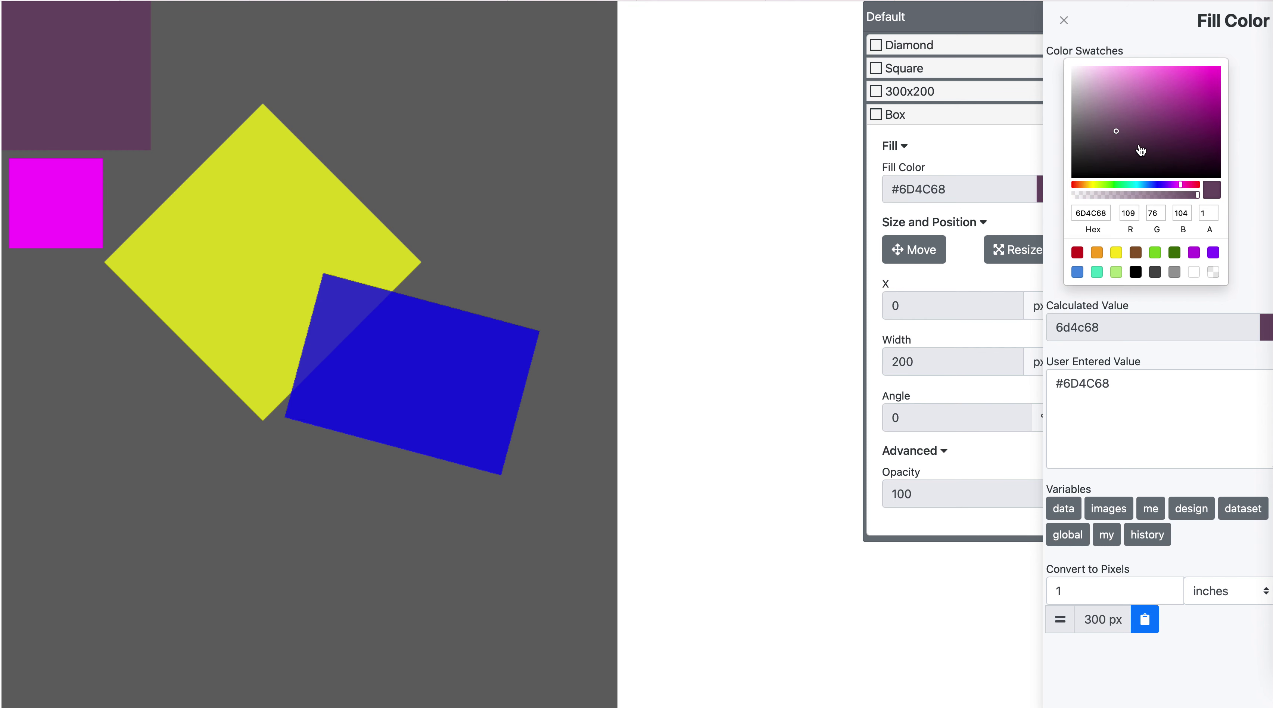
pyautogui.click(1063, 20)
# Drag the purple box to X 485, Y 134, right of the diamond.
pyautogui.click(929, 254)
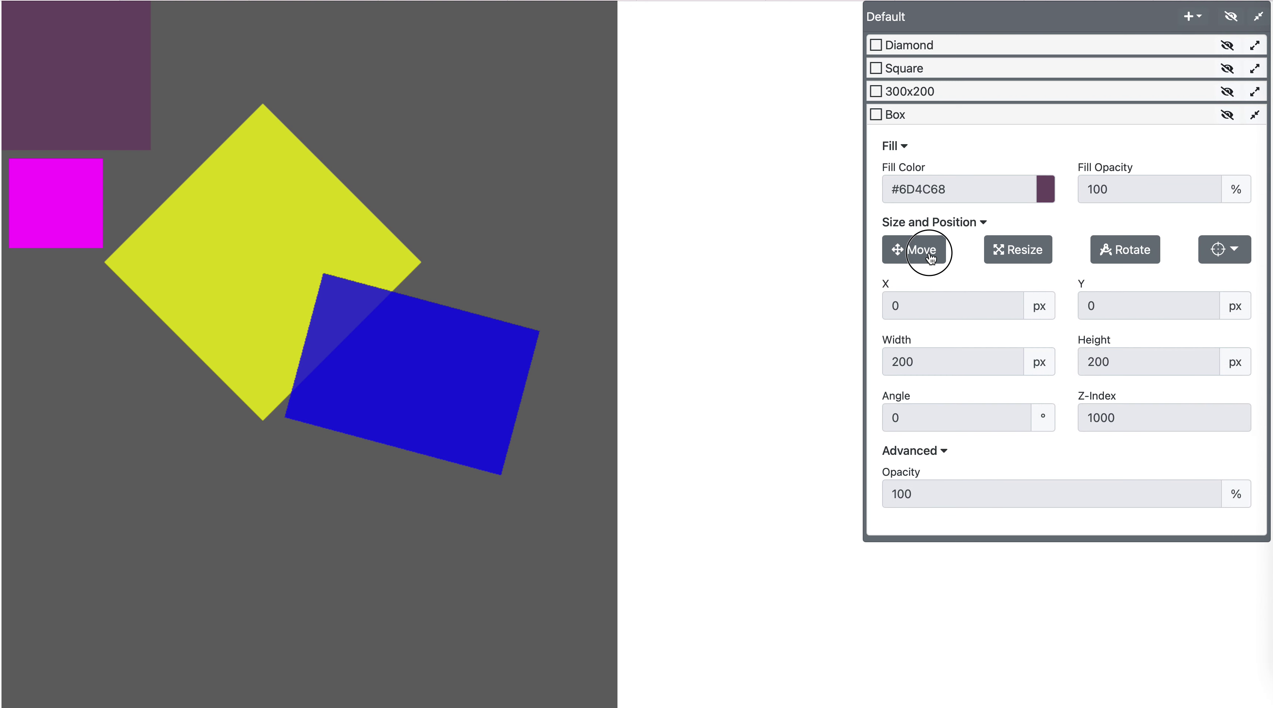
pyautogui.scroll(-1, 176, 57)
pyautogui.moveTo(77, 72); pyautogui.dragTo(440, 172)
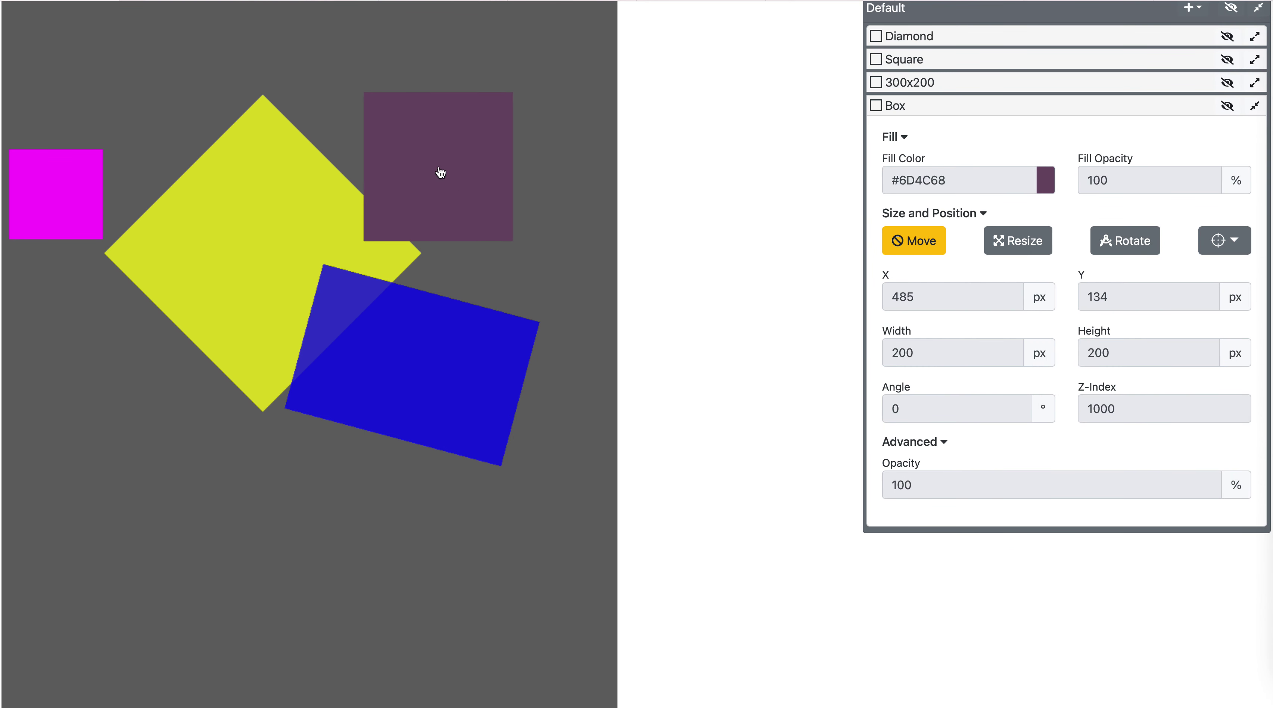
pyautogui.scroll(1, 479, 263)
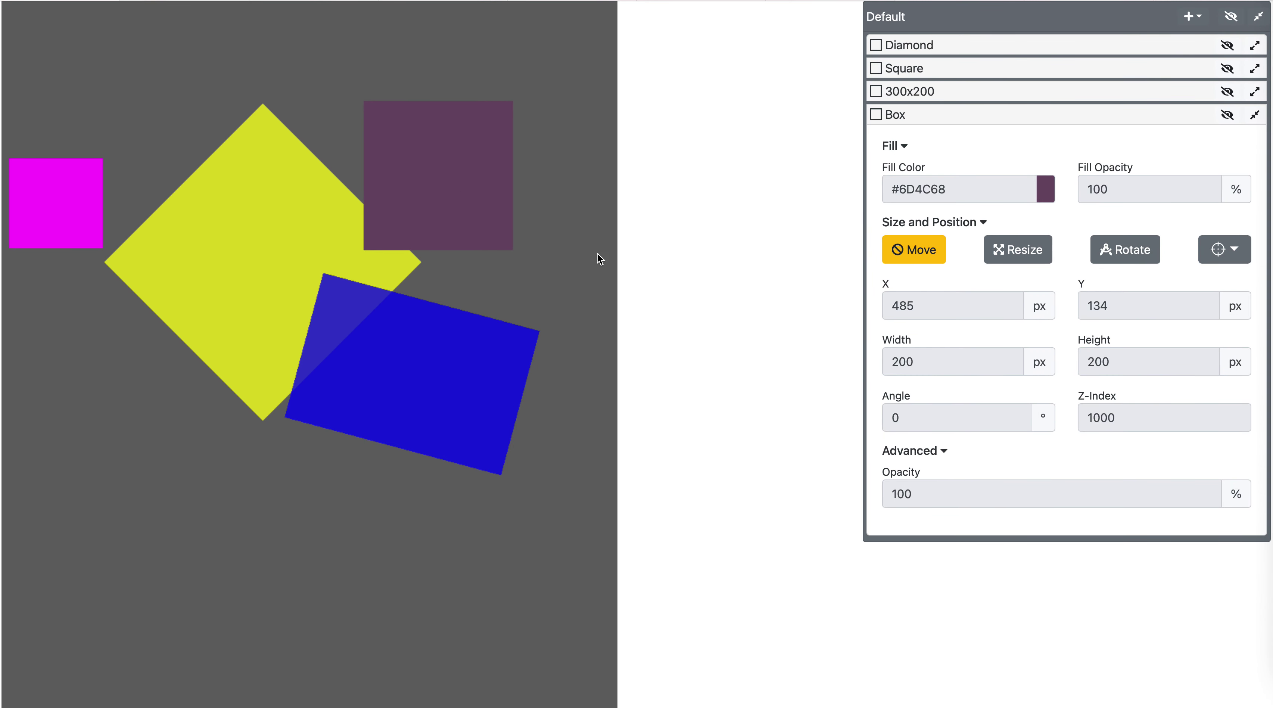
# Add an Untitled Group holding a red ff0000 200 × 200 box.
pyautogui.click(1192, 16)
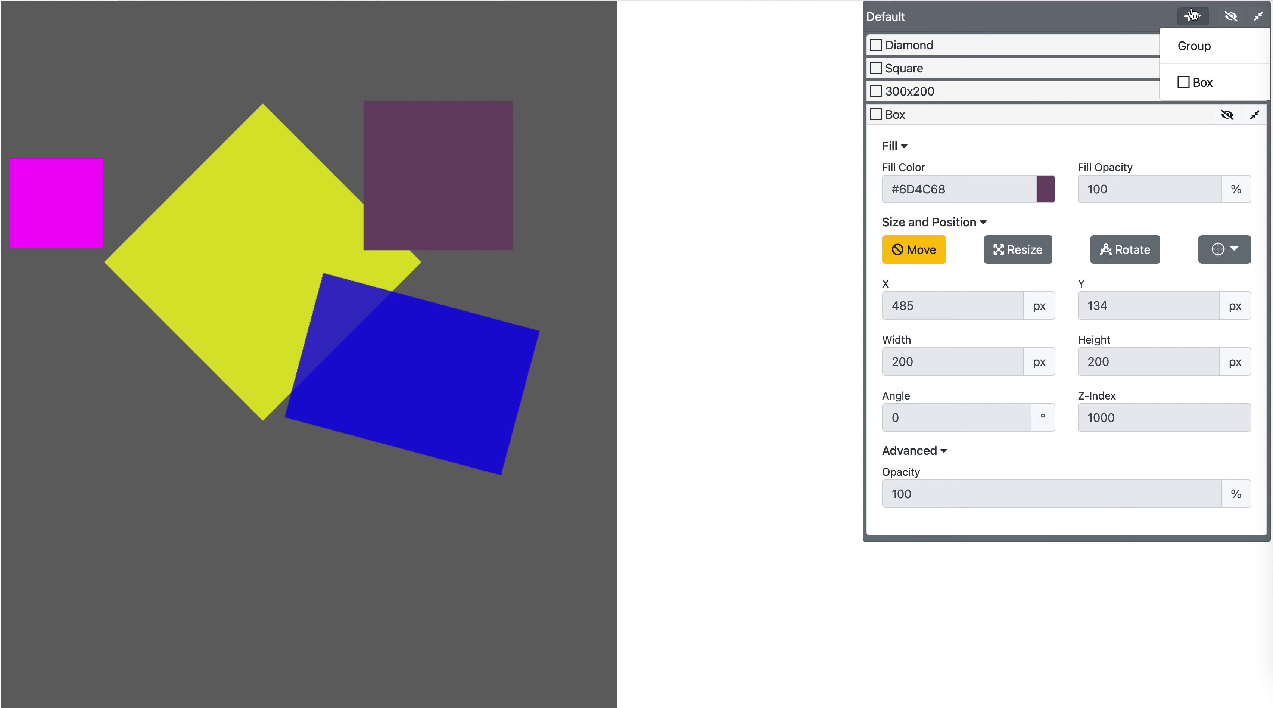
pyautogui.click(1208, 47)
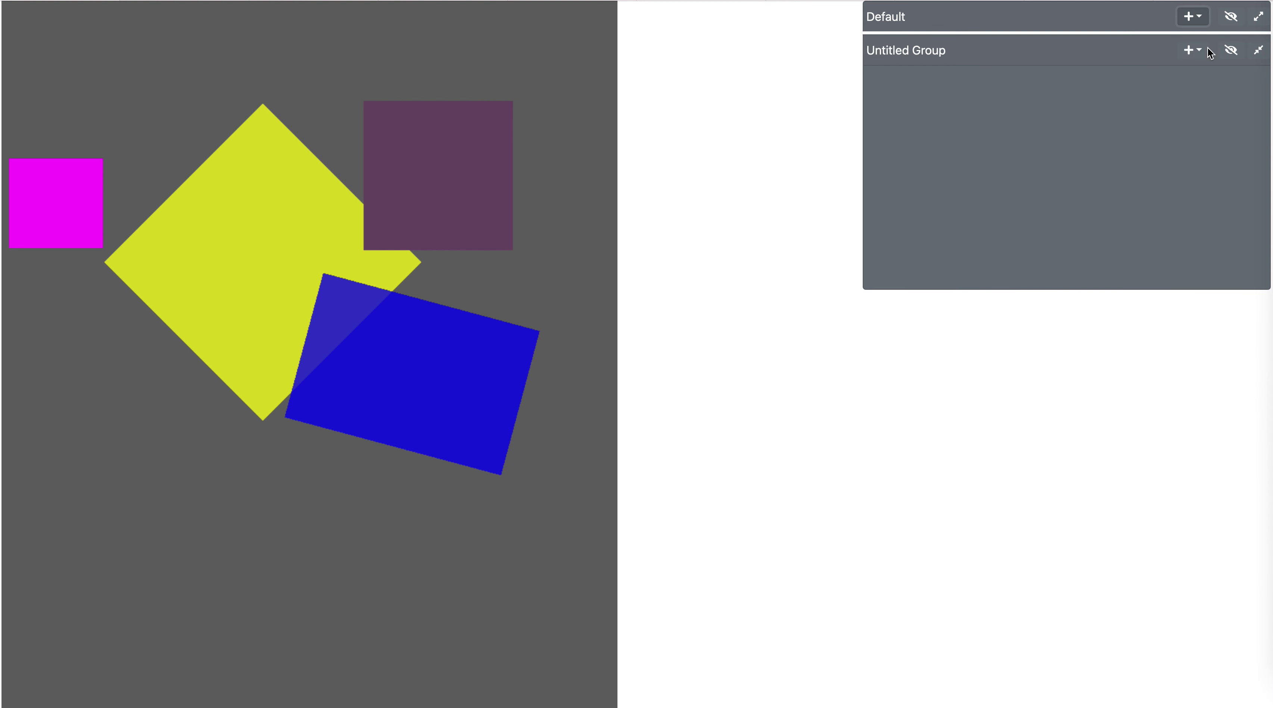
pyautogui.click(1196, 49)
pyautogui.click(1206, 119)
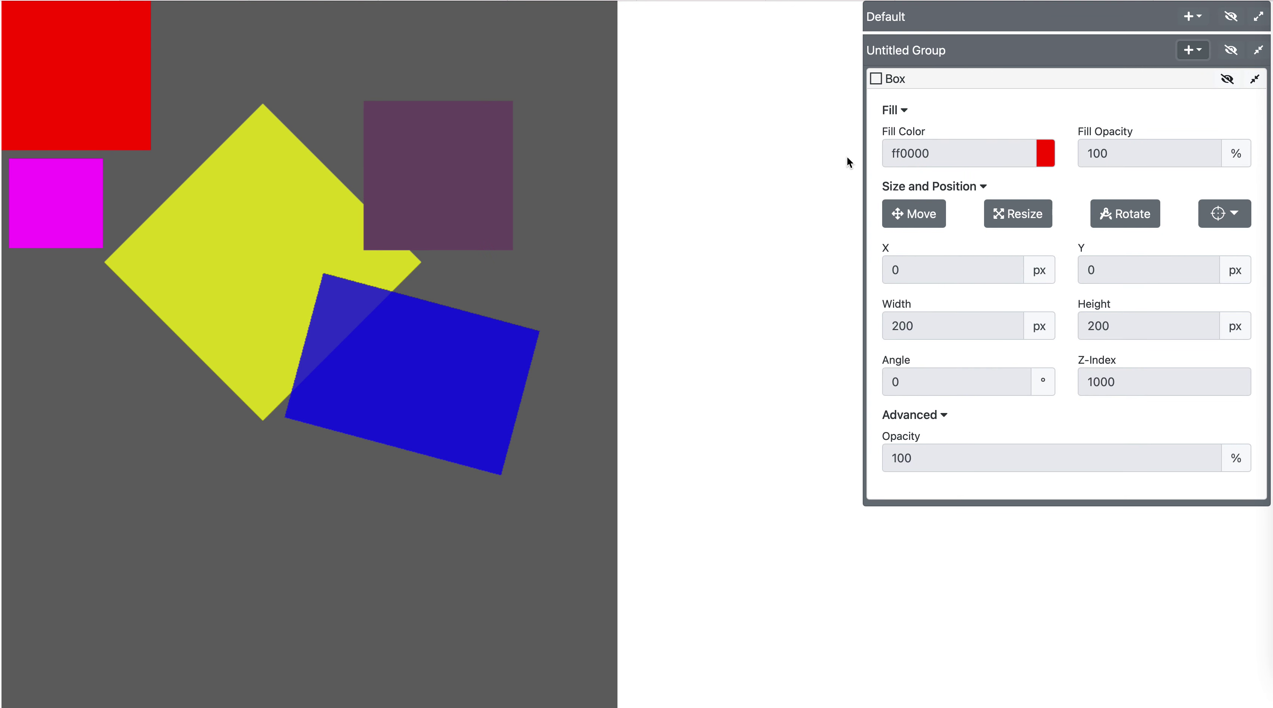
# Rotate the red box to 53° and enlarge it to 446 × 483.
pyautogui.click(1127, 215)
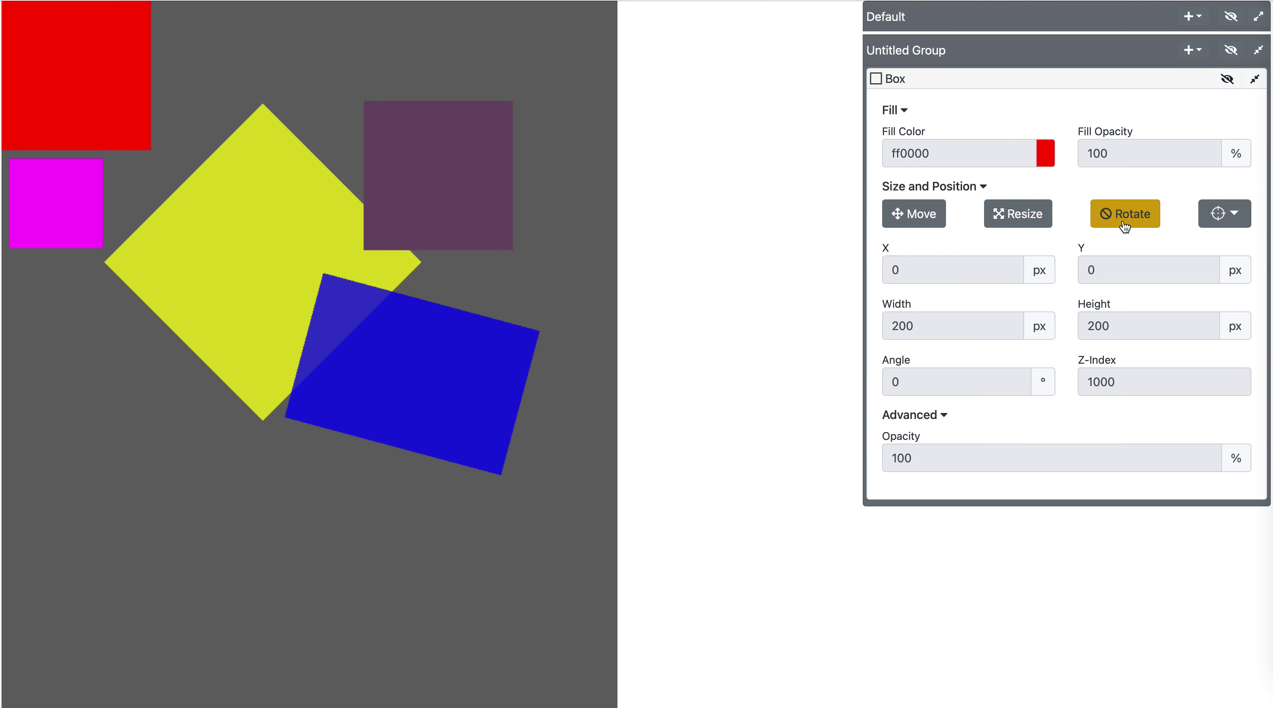
pyautogui.moveTo(134, 134); pyautogui.dragTo(136, 162)
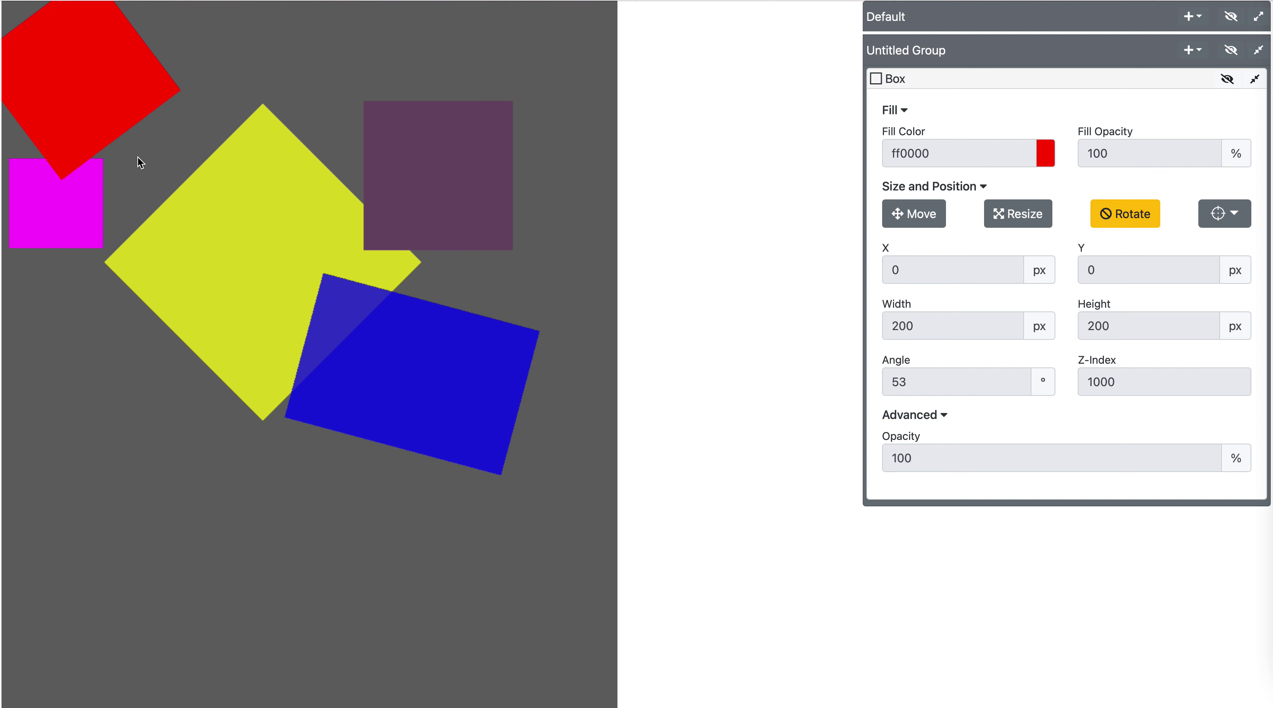
pyautogui.click(1013, 214)
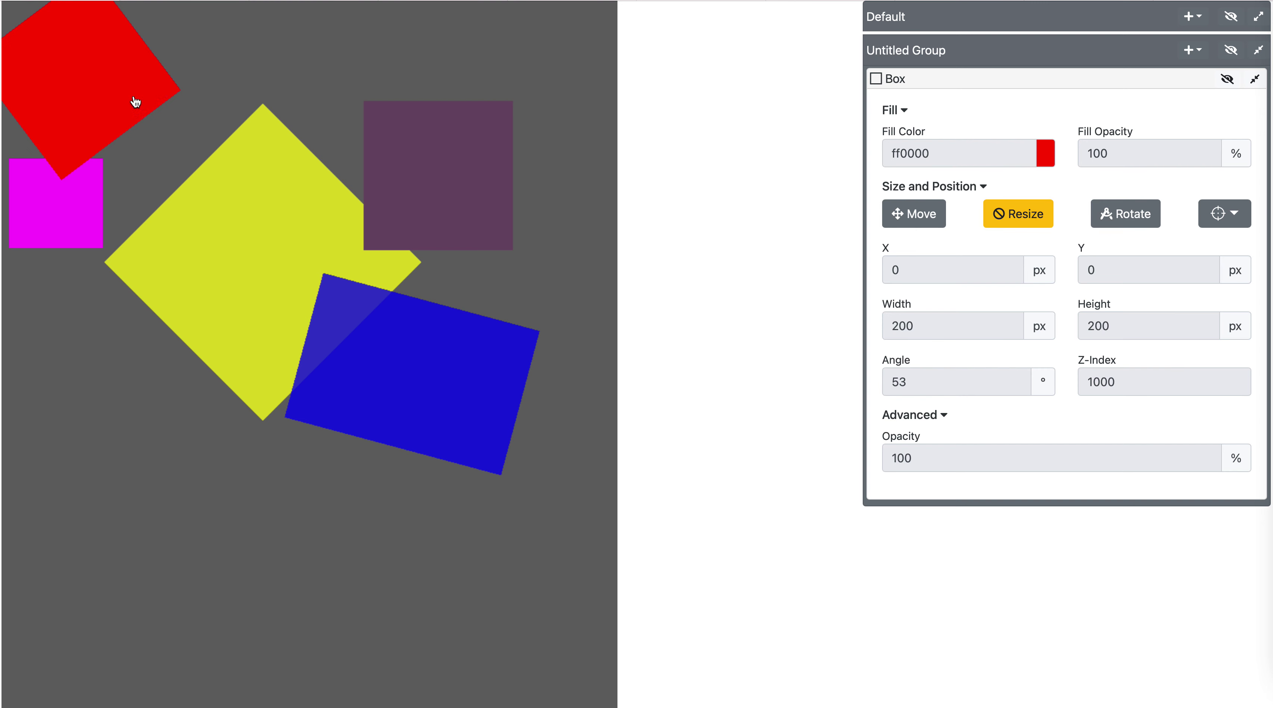
pyautogui.moveTo(137, 103); pyautogui.dragTo(412, 441)
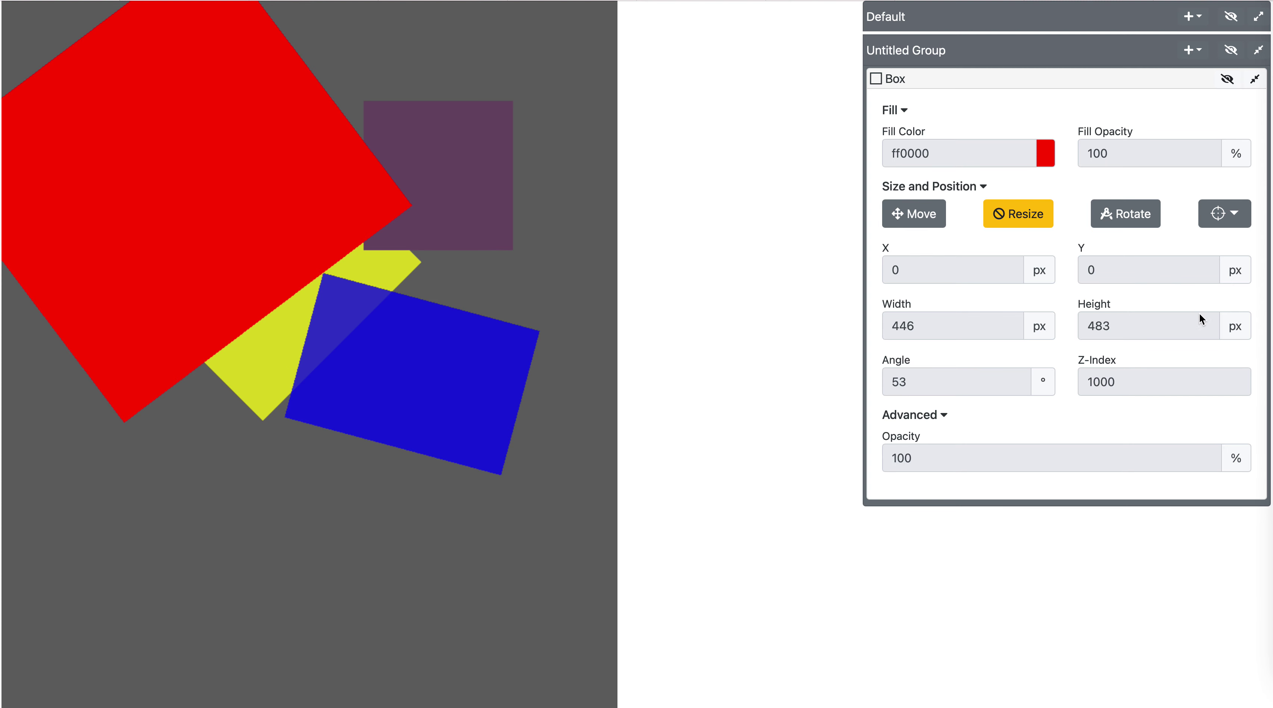
# Lower the red box's Fill Opacity to 40.
pyautogui.click(1141, 151)
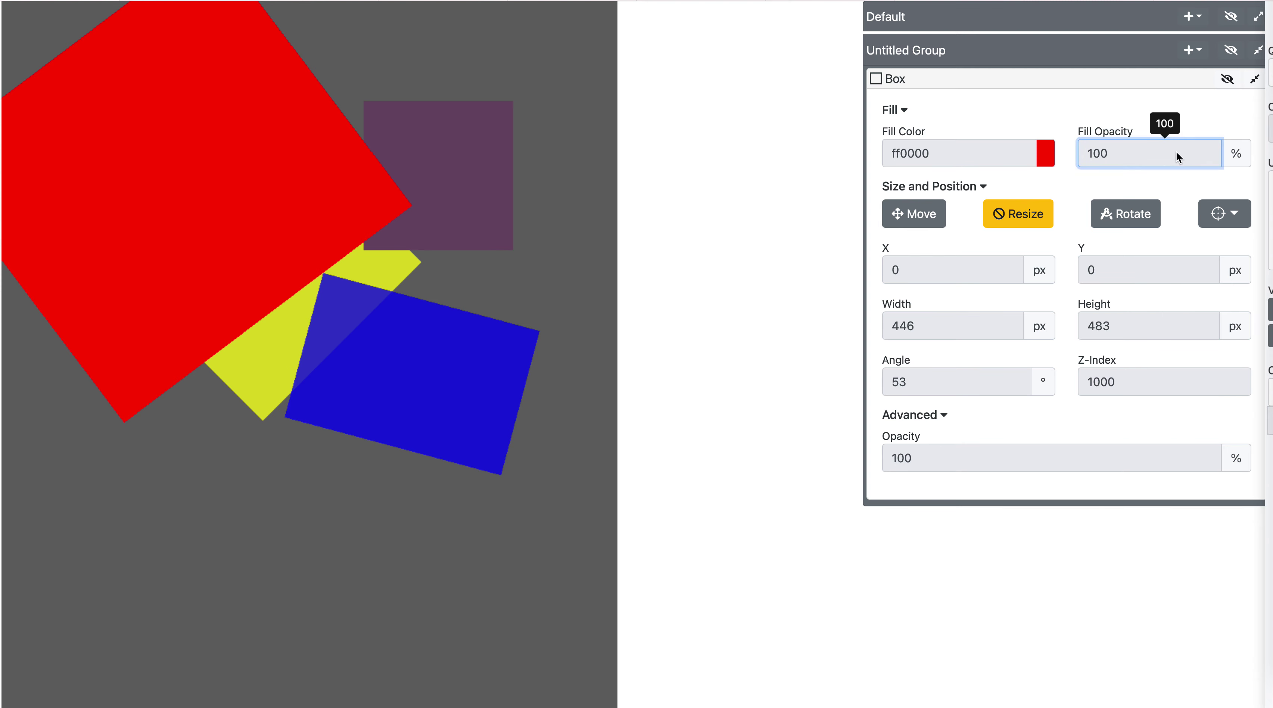
pyautogui.click(1059, 74)
pyautogui.click(1060, 75)
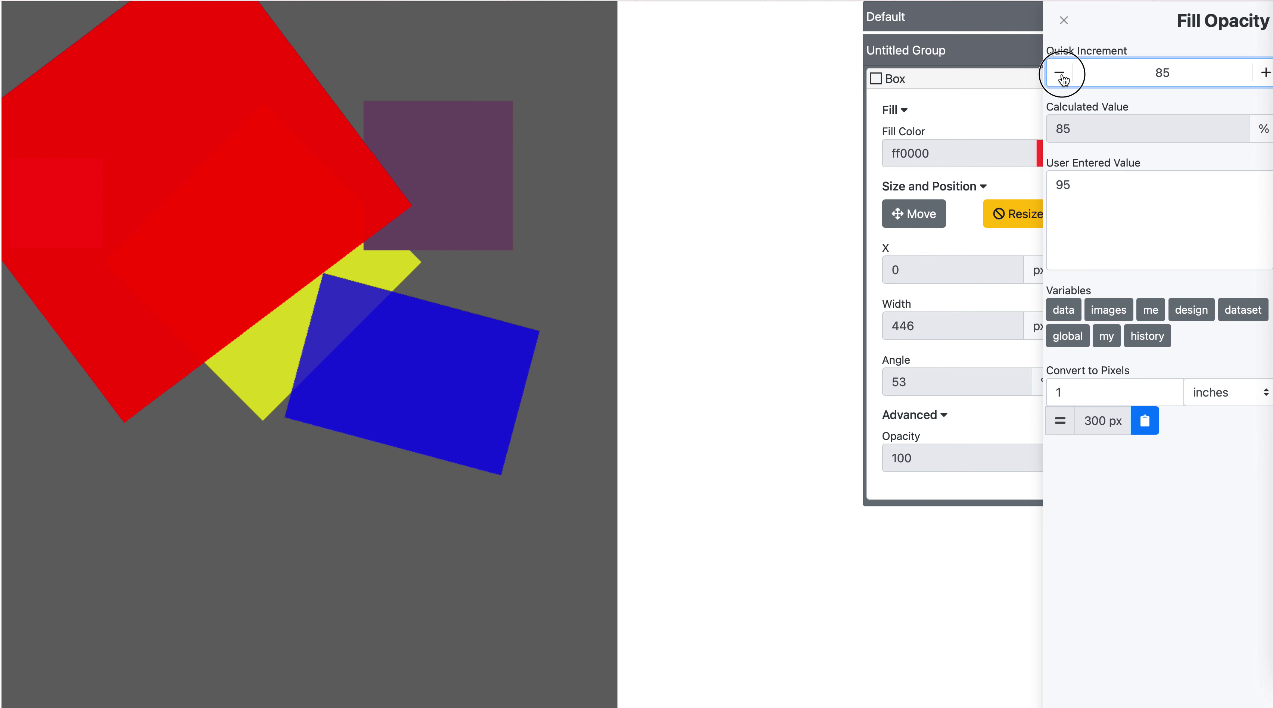
pyautogui.click(1061, 77)
pyautogui.click(1062, 77)
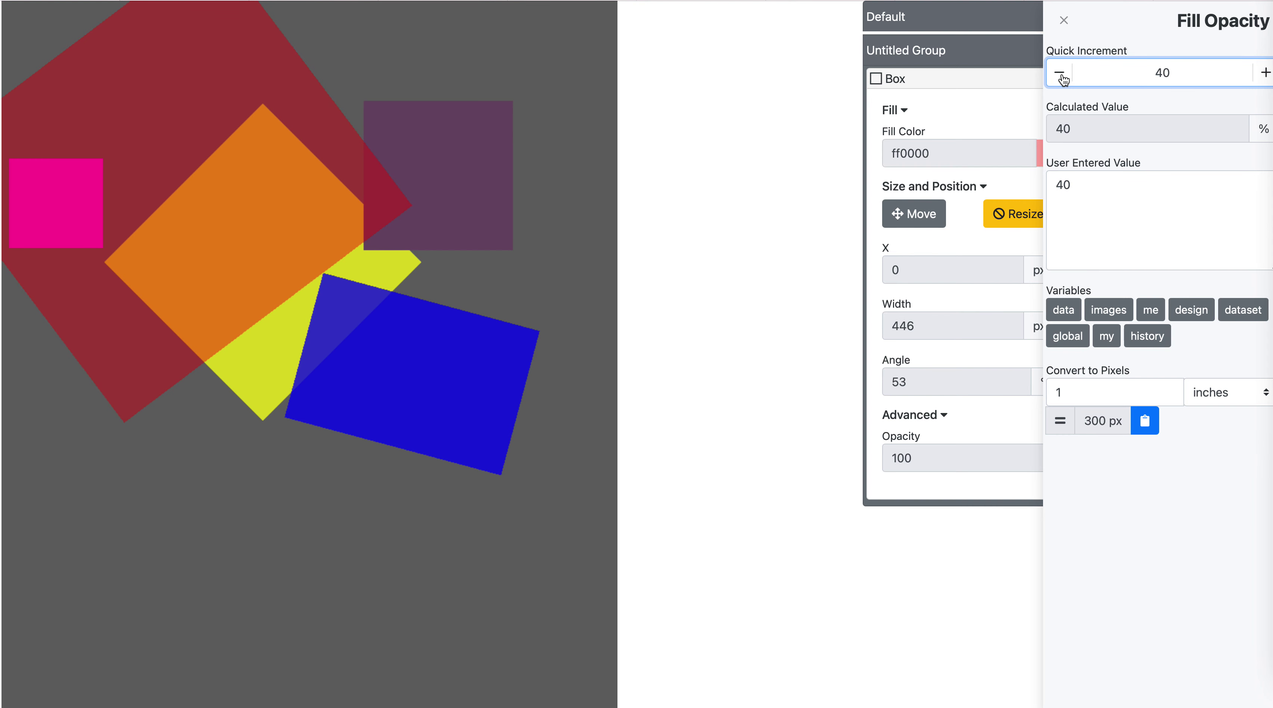
pyautogui.click(1062, 21)
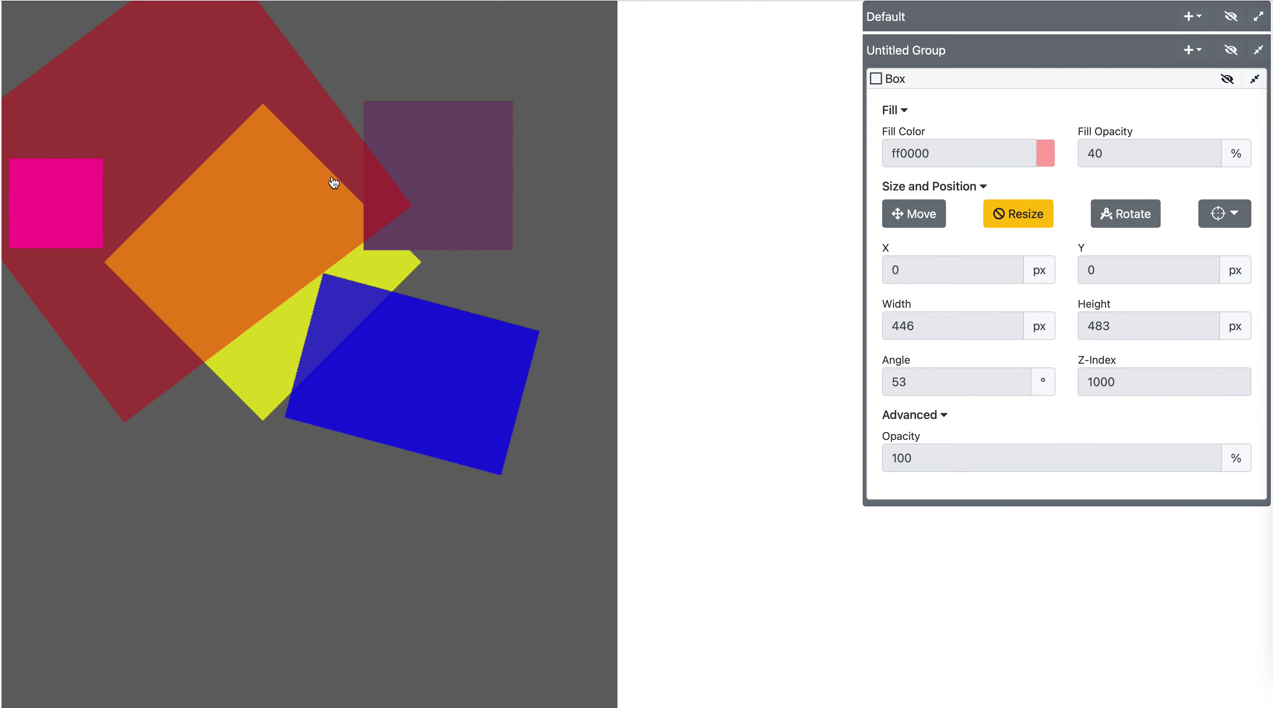
# Move the red box to X 140, Y 135, then hide it.
pyautogui.click(911, 213)
pyautogui.moveTo(292, 194); pyautogui.dragTo(275, 288)
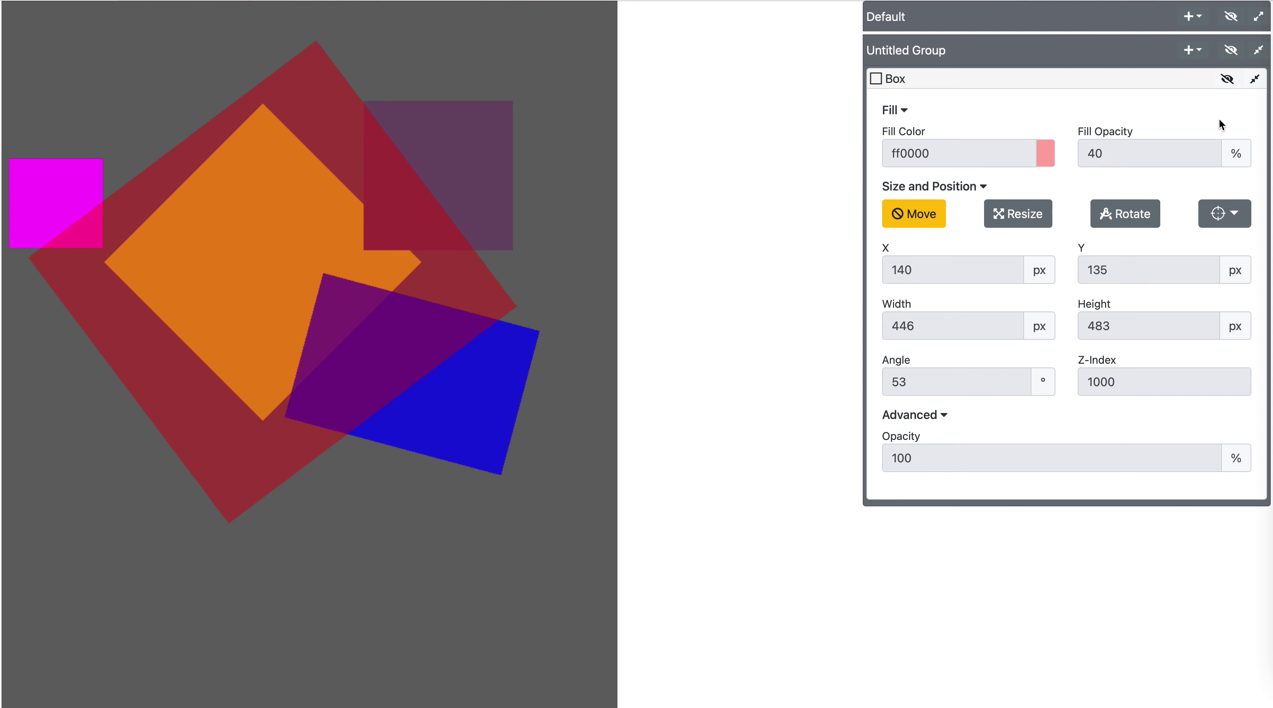
pyautogui.click(1231, 85)
pyautogui.click(1232, 85)
pyautogui.click(1232, 85)
pyautogui.click(1232, 85)
pyautogui.click(1232, 85)
pyautogui.click(1232, 85)
pyautogui.click(1234, 17)
pyautogui.click(1234, 18)
pyautogui.click(1233, 18)
pyautogui.click(1234, 18)
pyautogui.click(1233, 18)
pyautogui.click(1234, 18)
pyautogui.click(1232, 51)
pyautogui.click(1232, 52)
pyautogui.click(1231, 51)
pyautogui.click(1231, 51)
pyautogui.click(1232, 51)
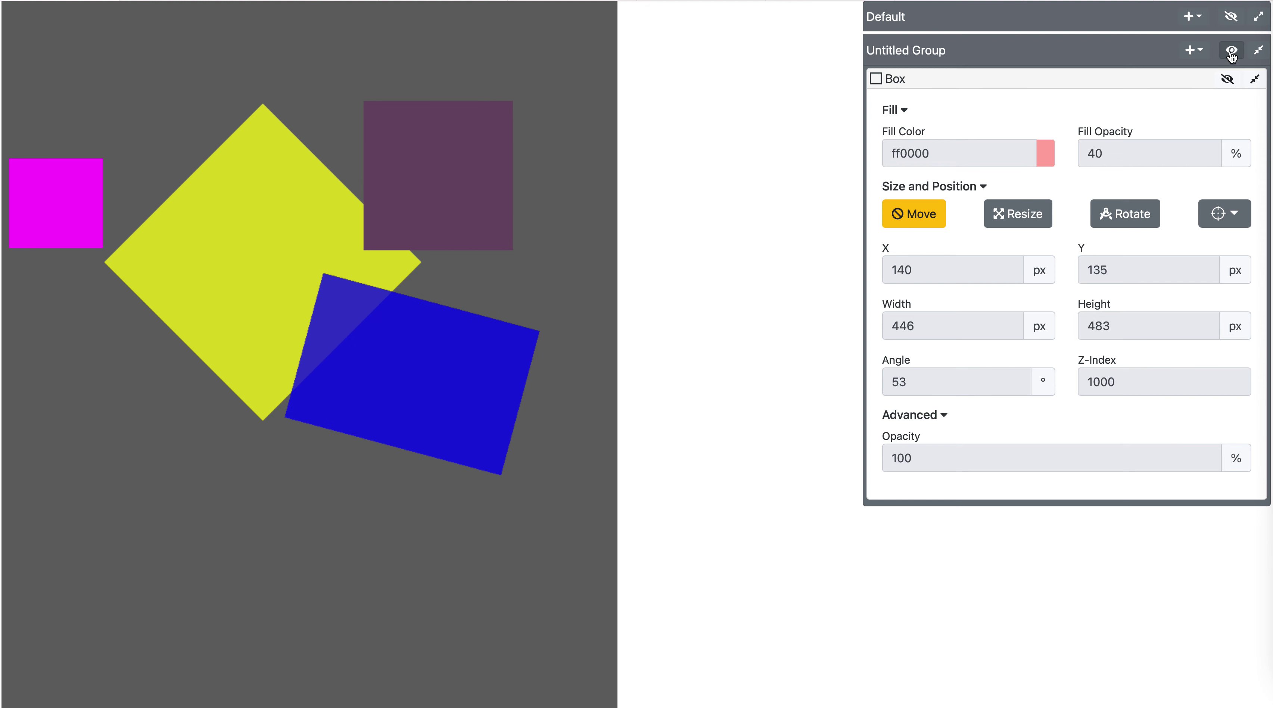
pyautogui.click(1232, 51)
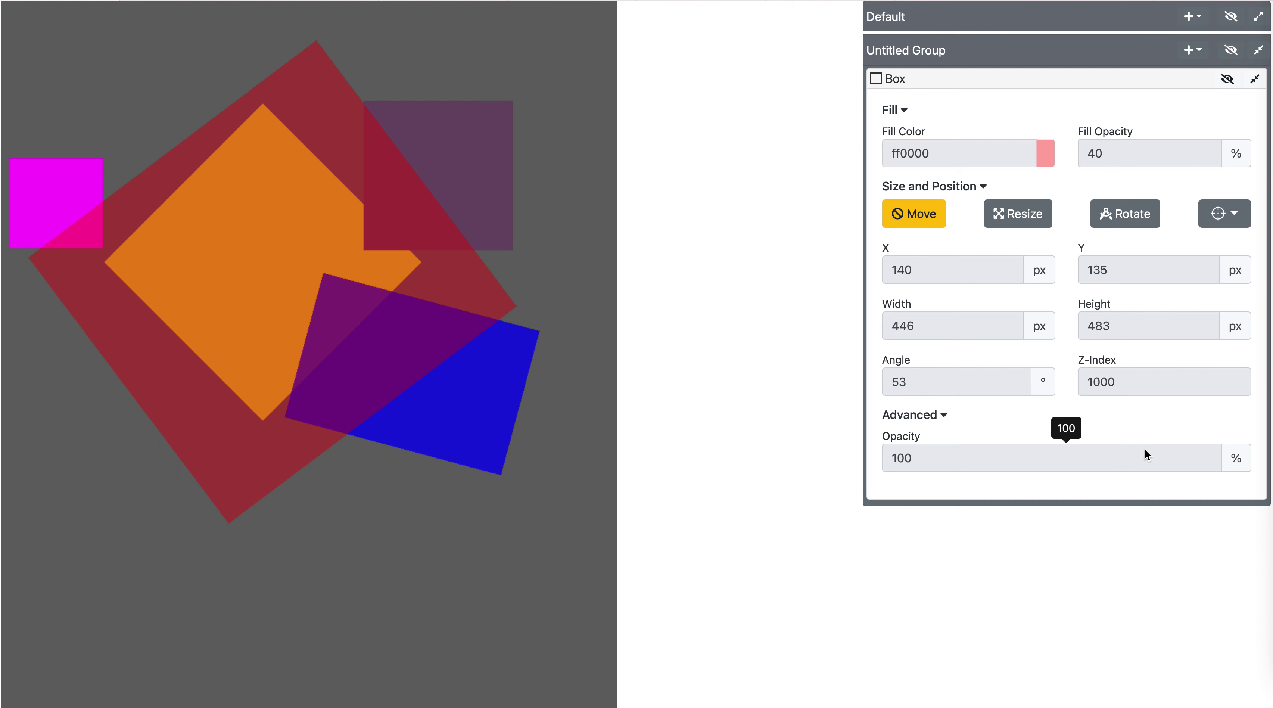
# Toggle the red box's property headings so Fill and Advanced collapse and Size and Position stays open.
pyautogui.click(900, 113)
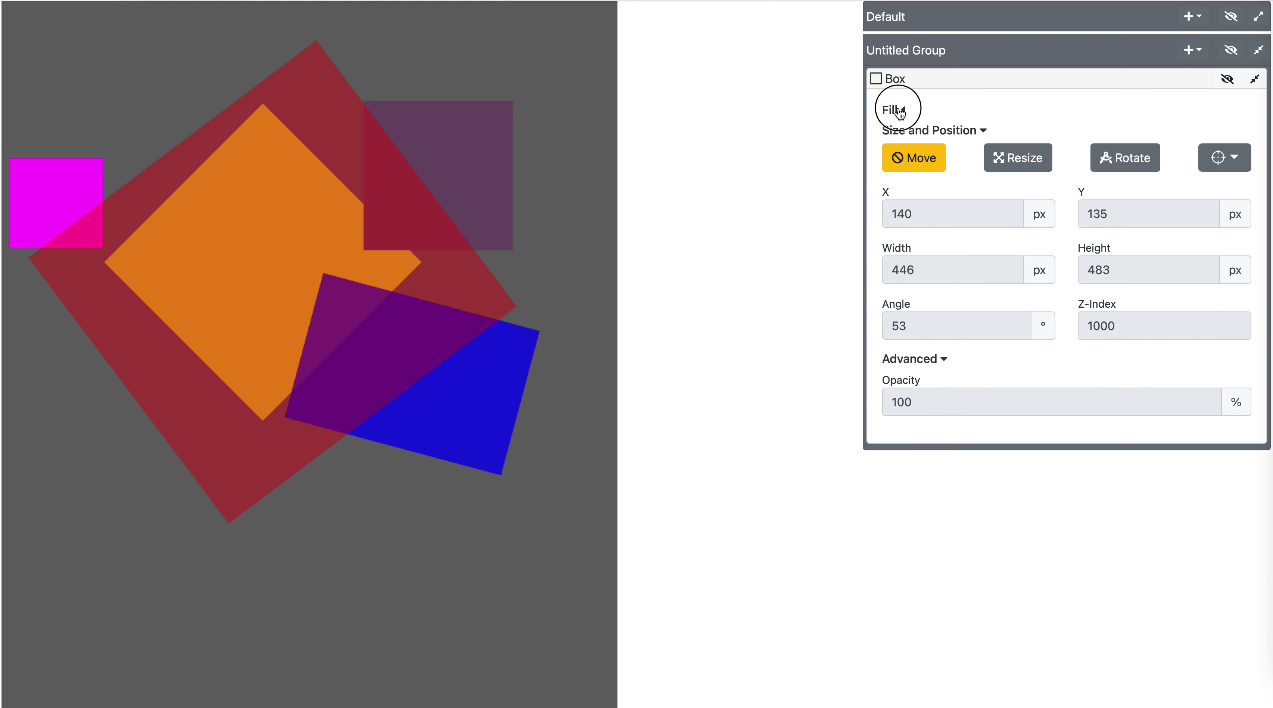
pyautogui.click(900, 114)
pyautogui.click(911, 187)
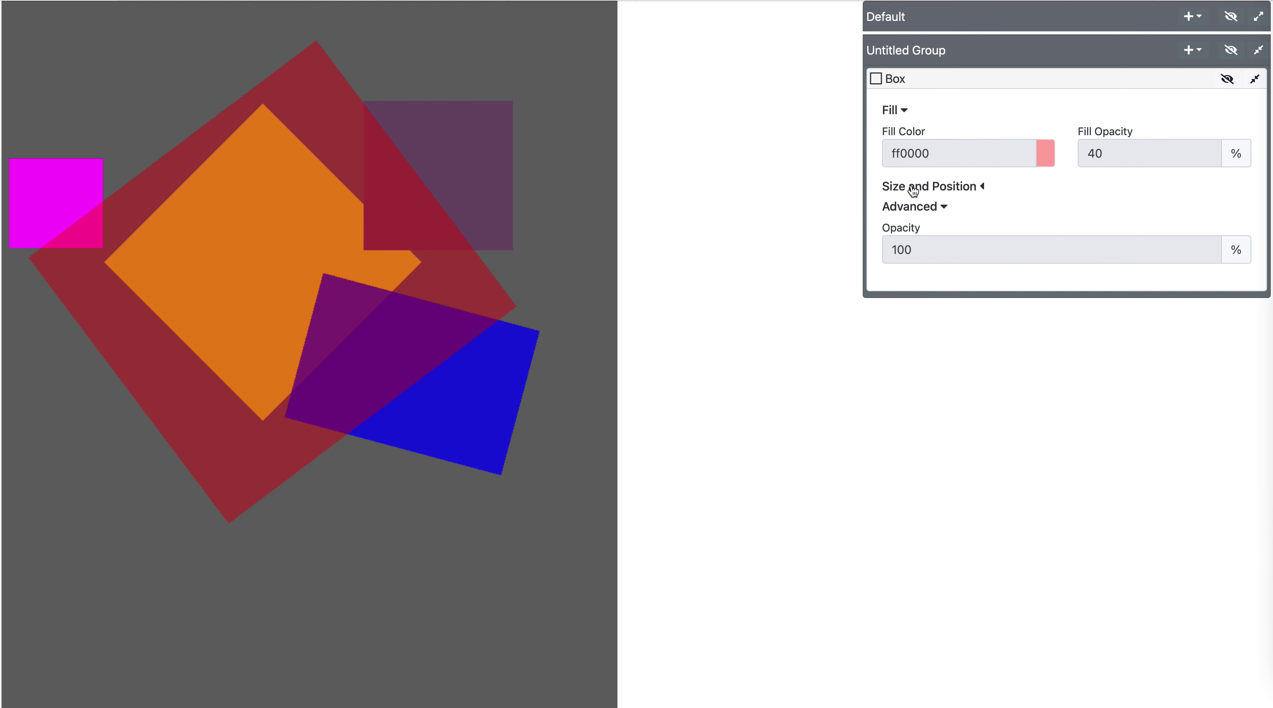
pyautogui.click(915, 207)
pyautogui.click(899, 111)
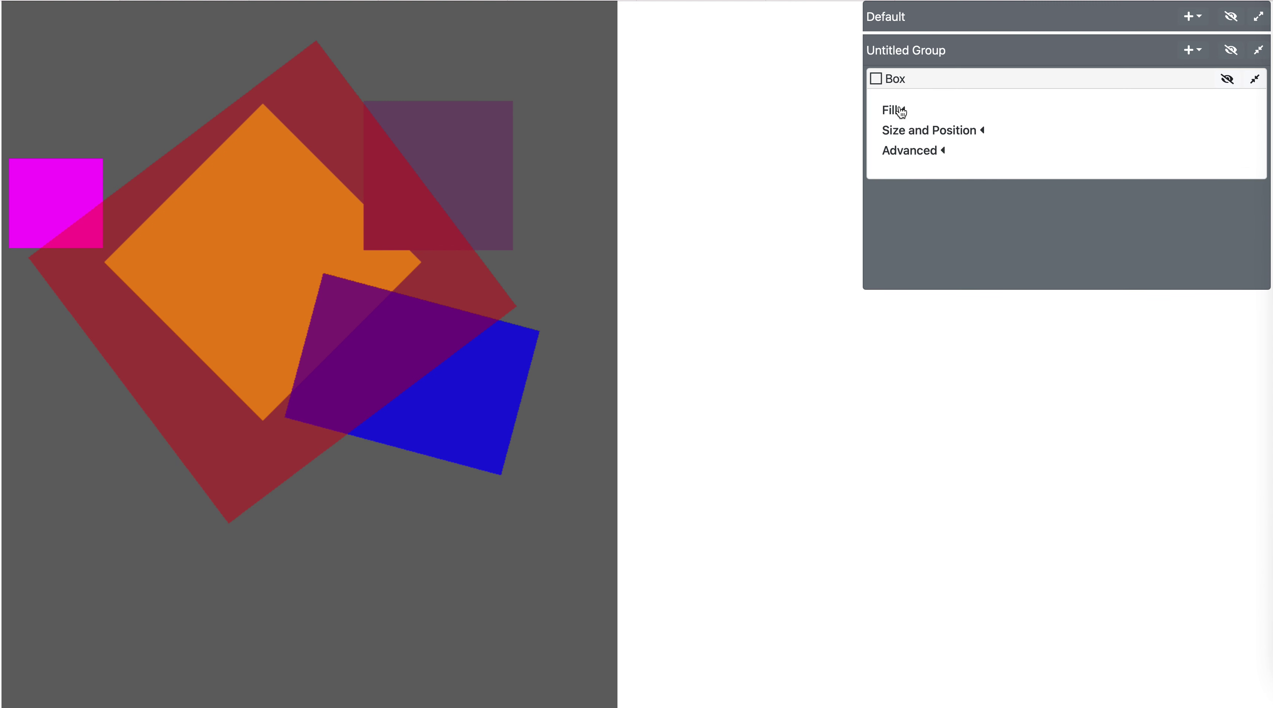
pyautogui.click(931, 132)
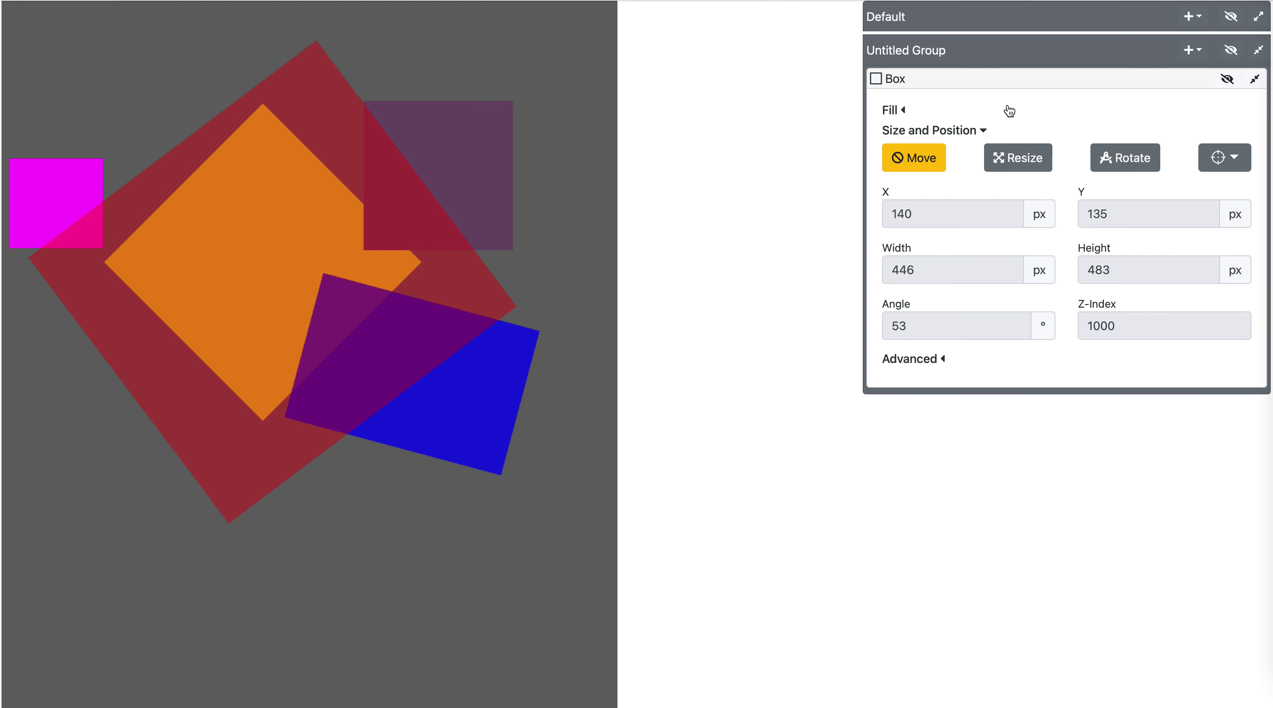
# Turn off the yellow Move button, leaving the red box at X 140, Y 135.
pyautogui.click(929, 152)
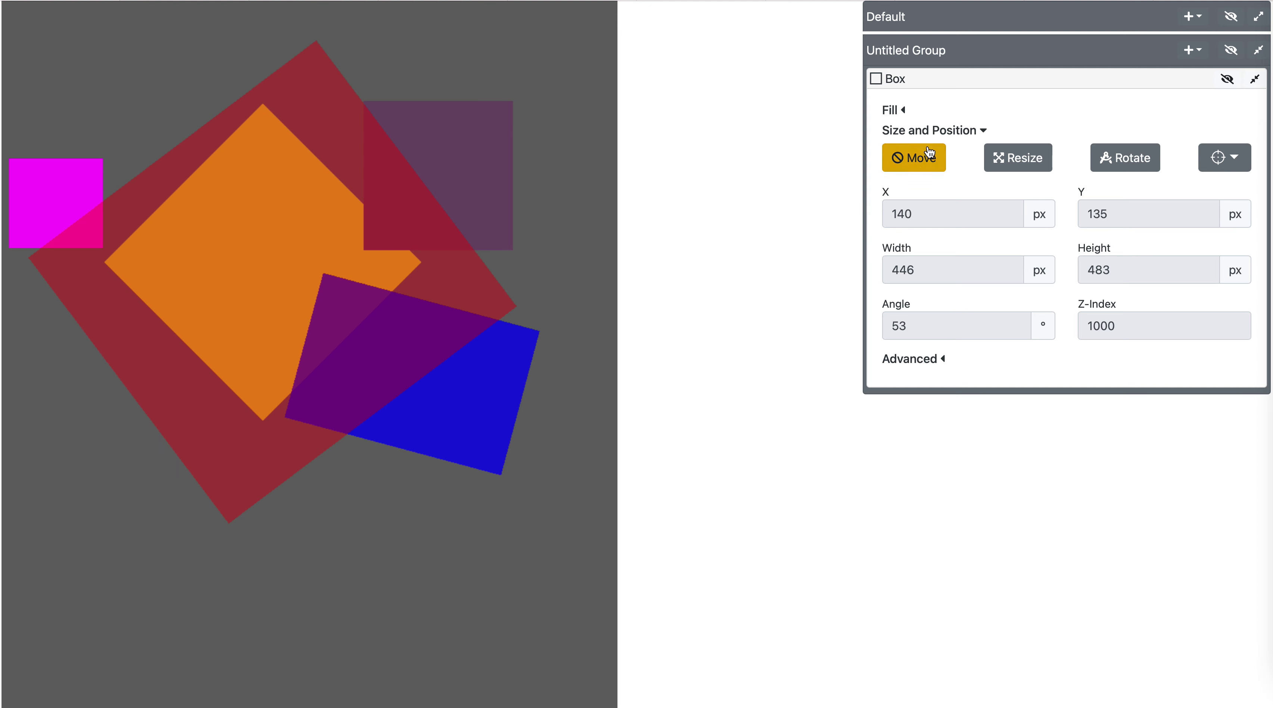